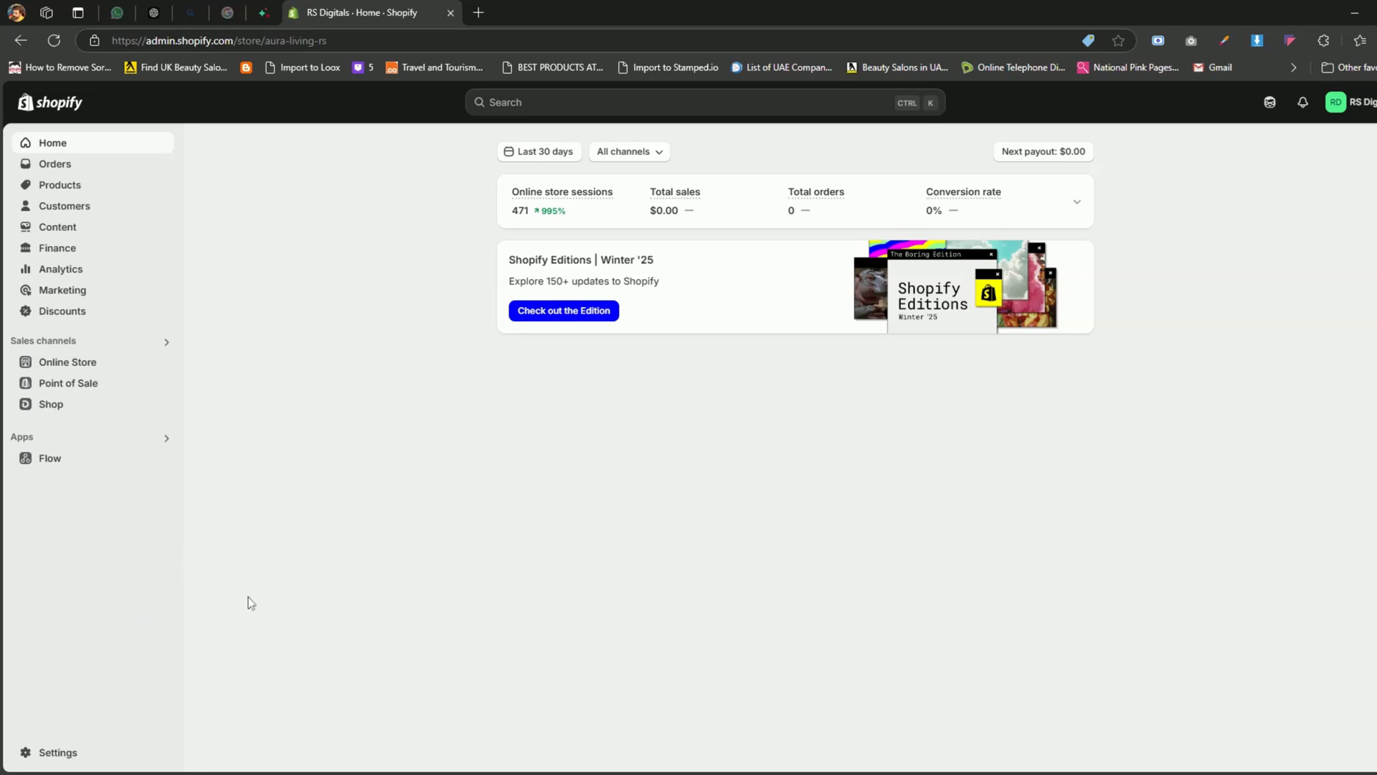
- Open the general shipping rates profile in the store's Shipping and delivery settings and go to its shipping zones
click(47, 752)
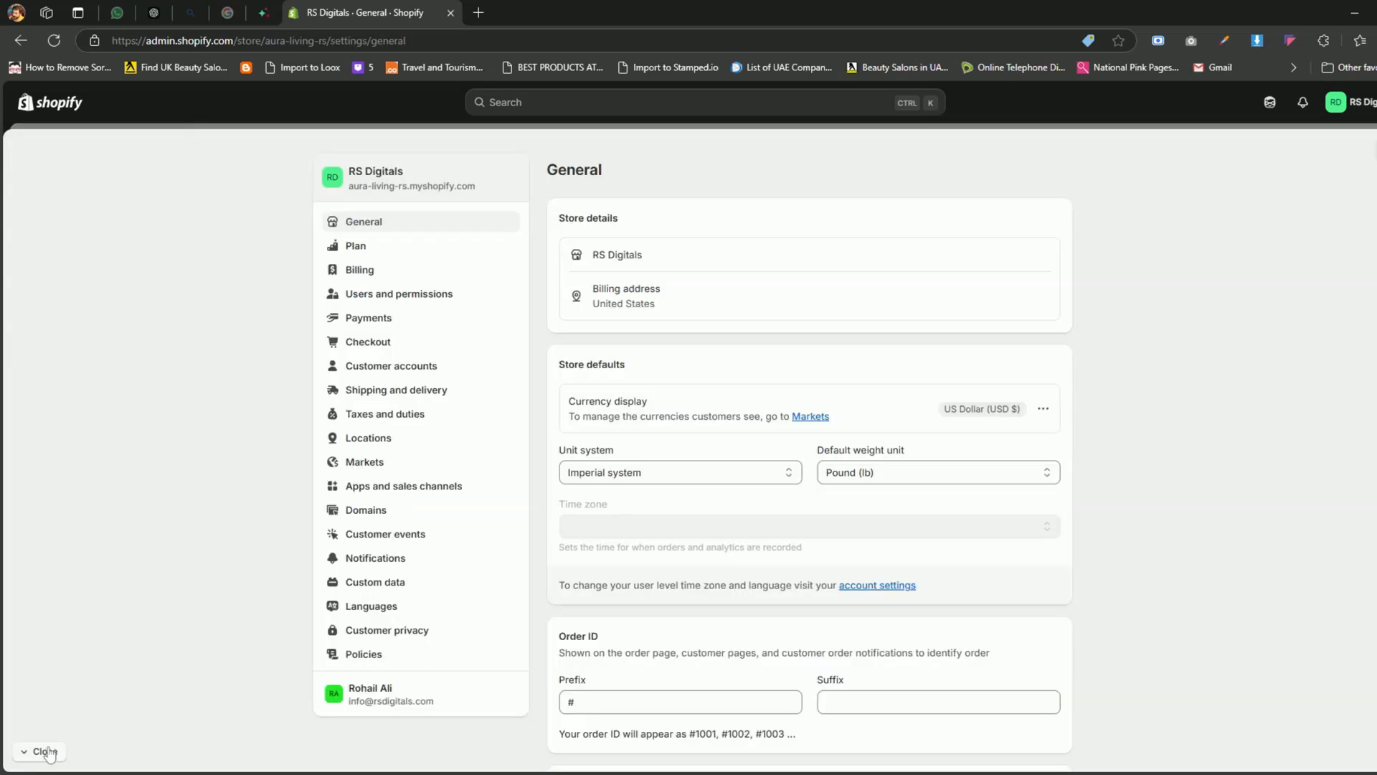
click(399, 393)
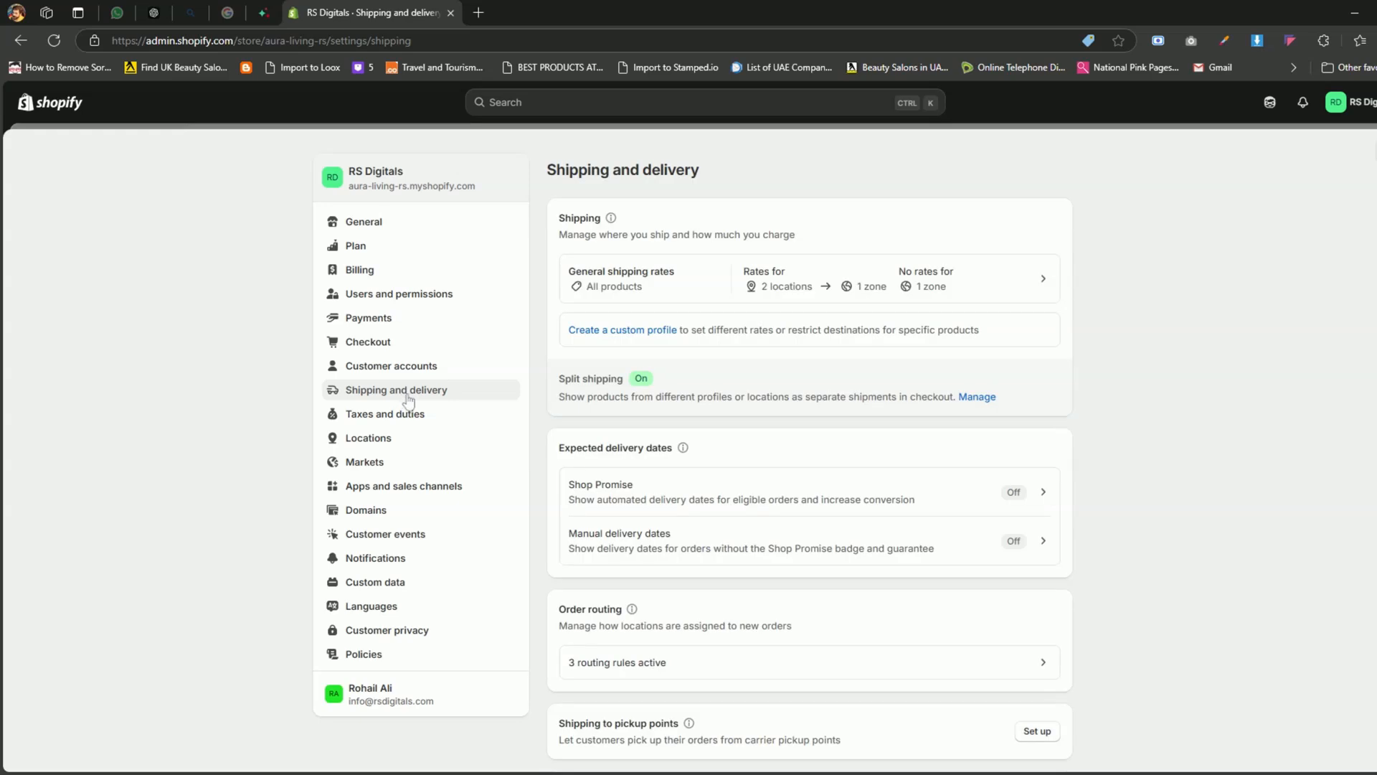
click(728, 285)
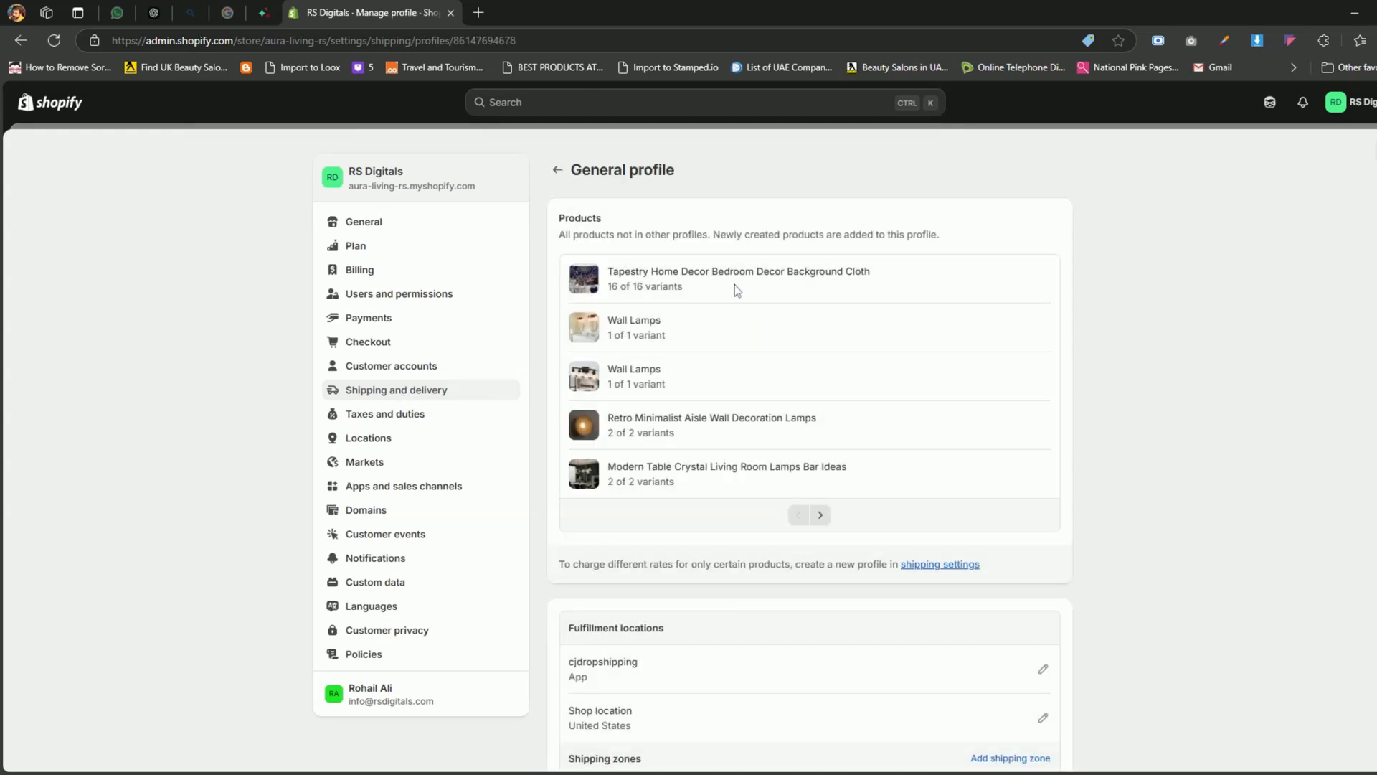
scroll(738, 290, down, 3)
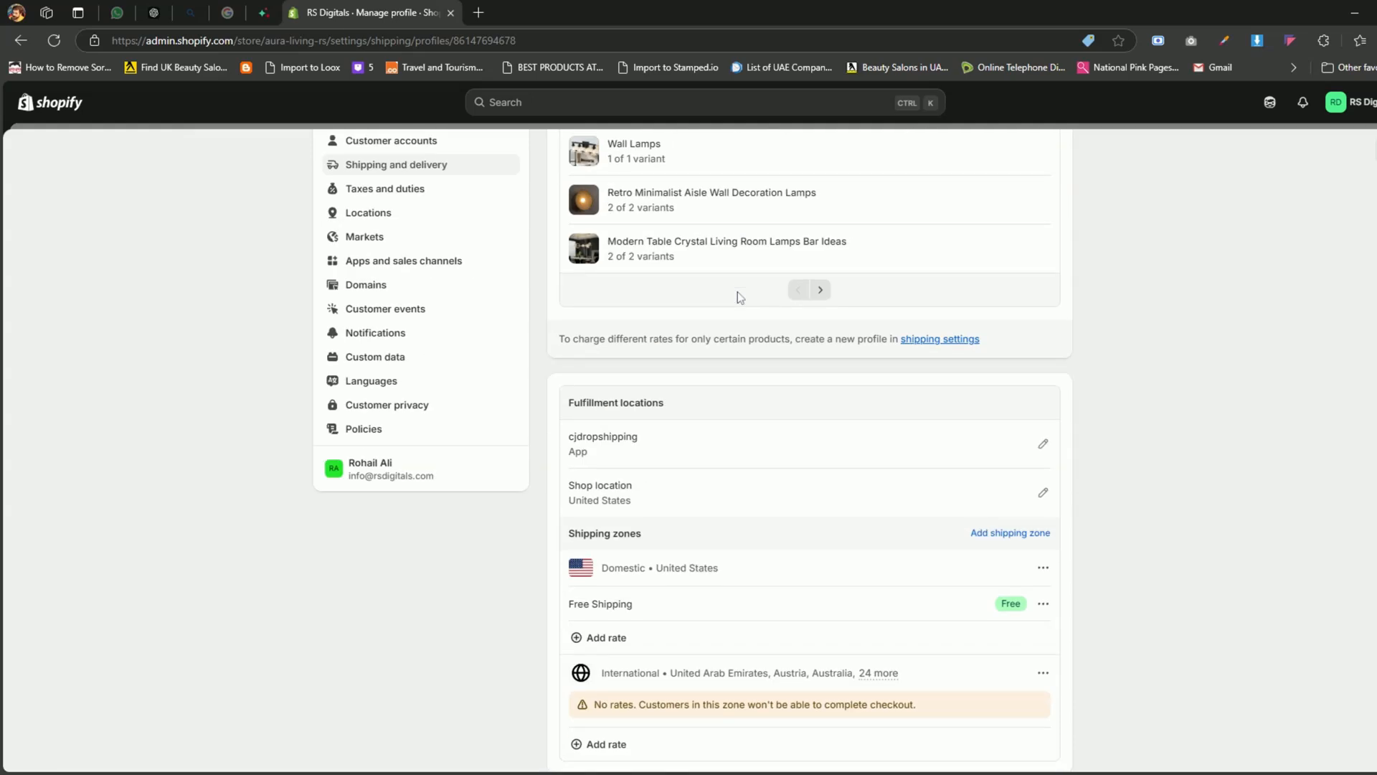
scroll(737, 291, down, 4)
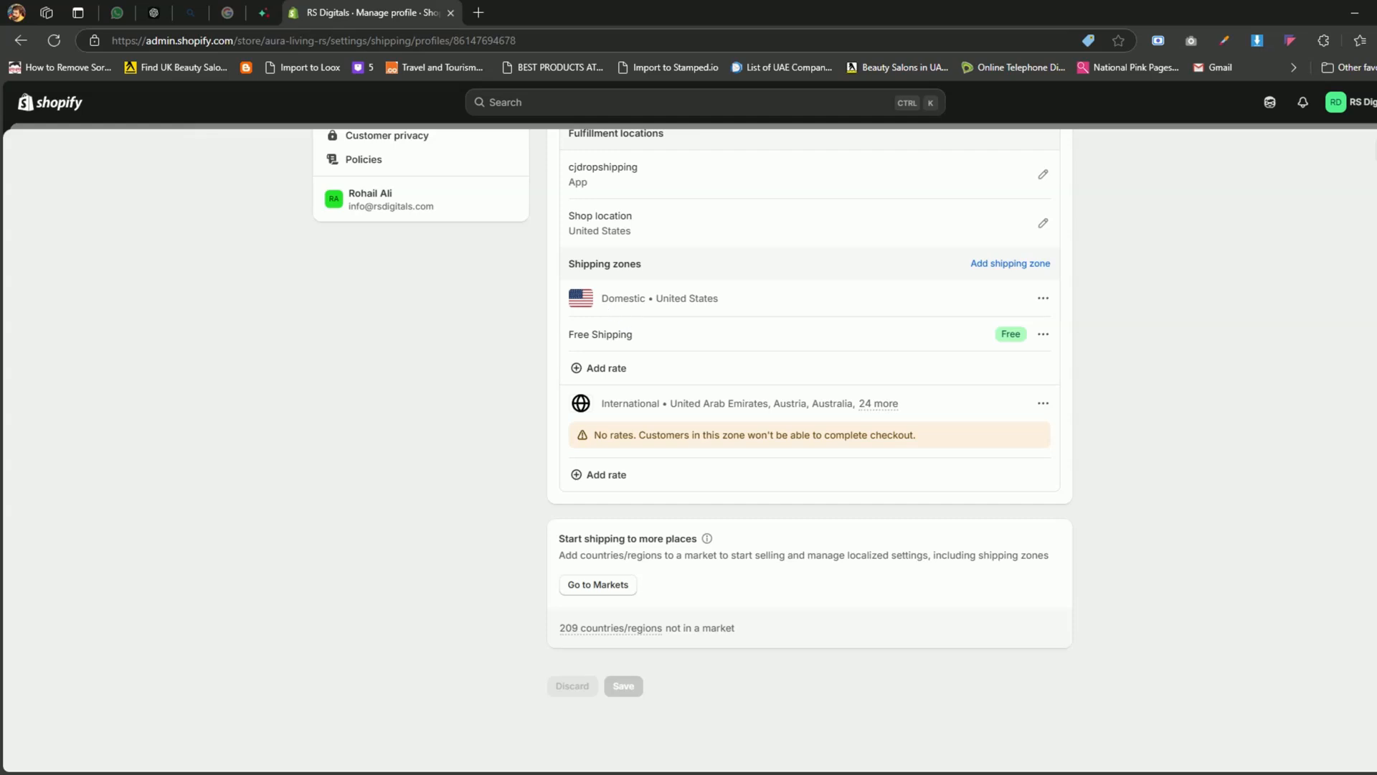
drag(601, 299, 766, 301)
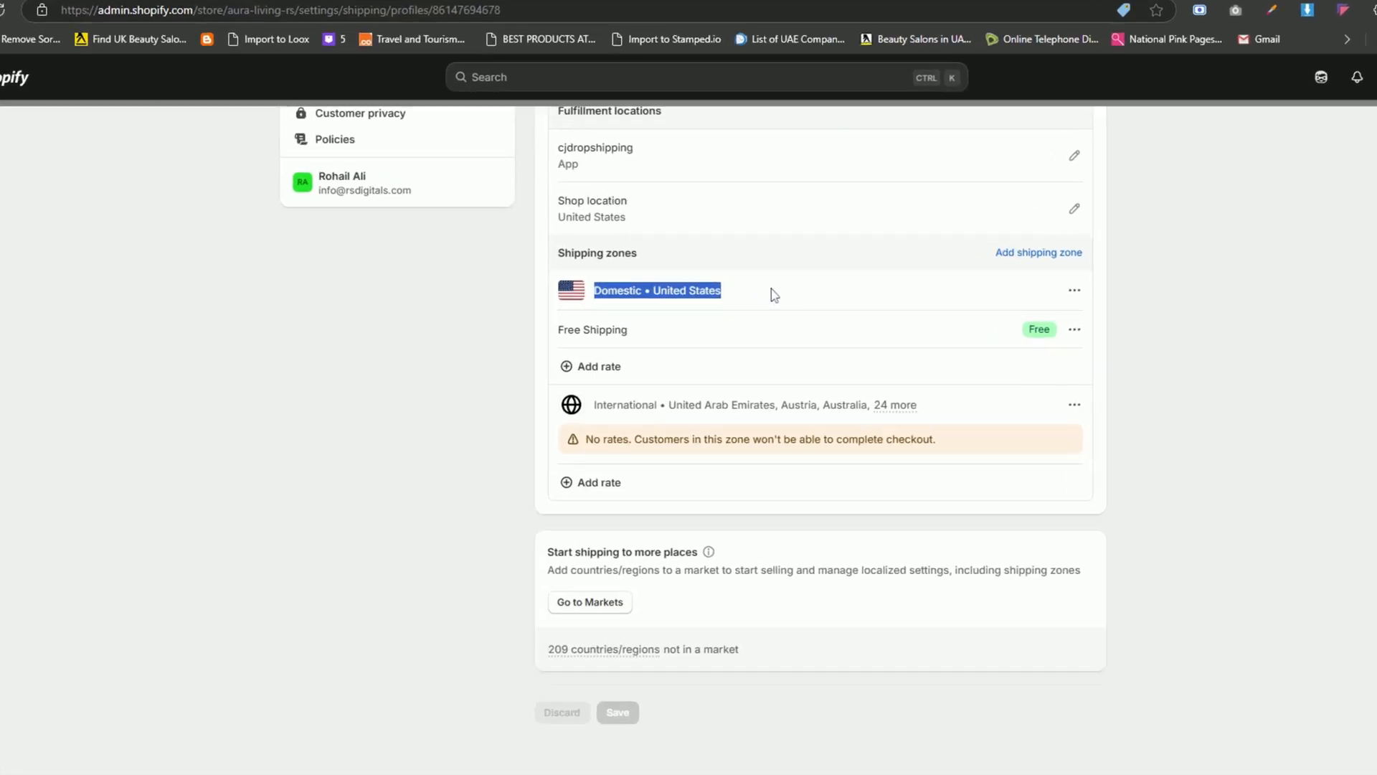
click(1157, 349)
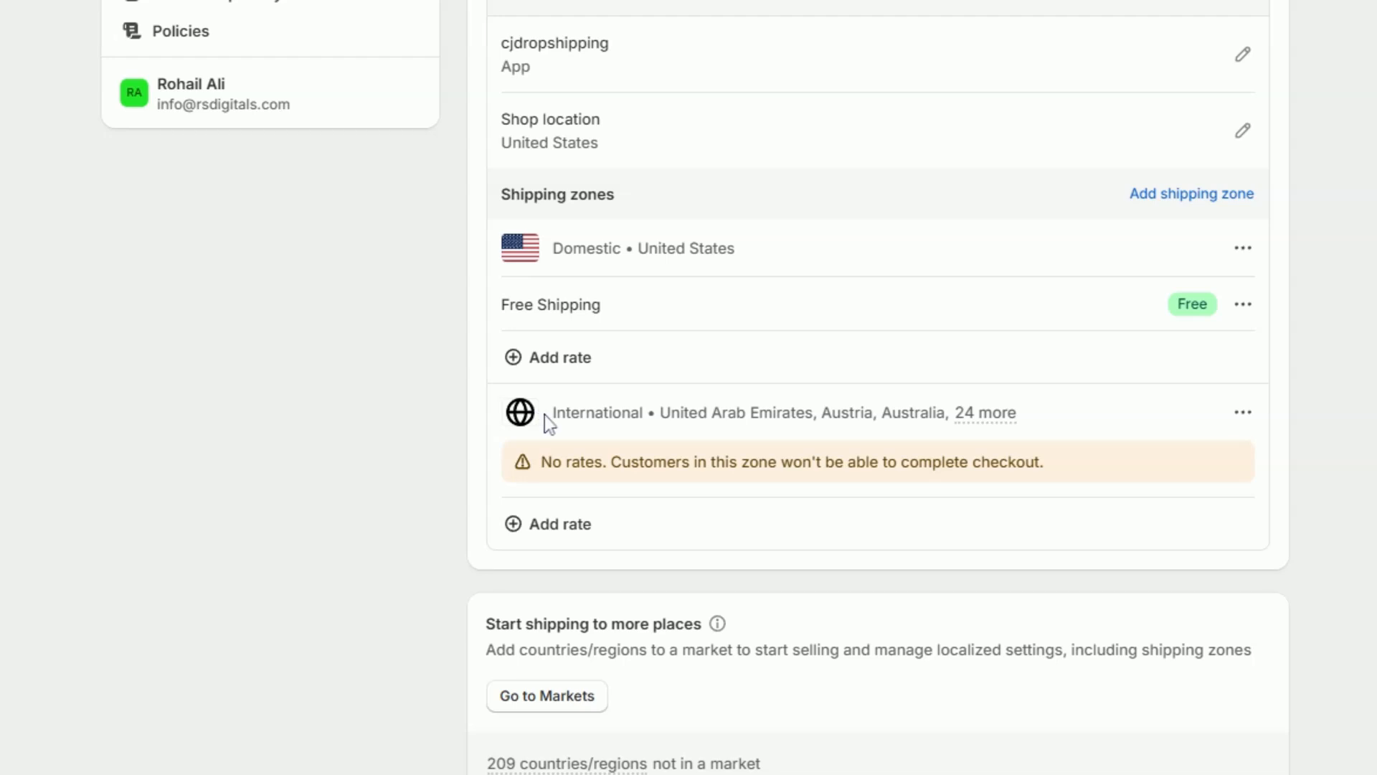
drag(547, 414, 1064, 439)
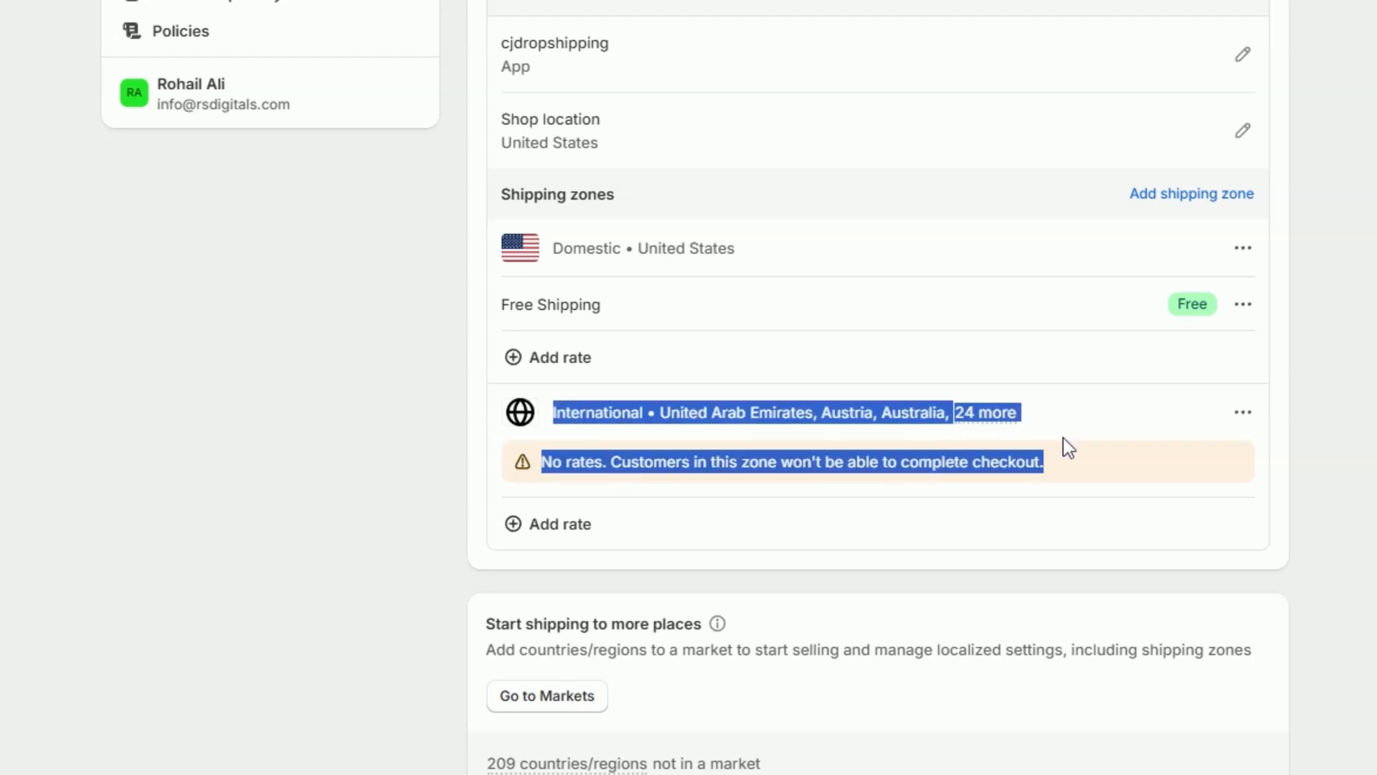
click(546, 414)
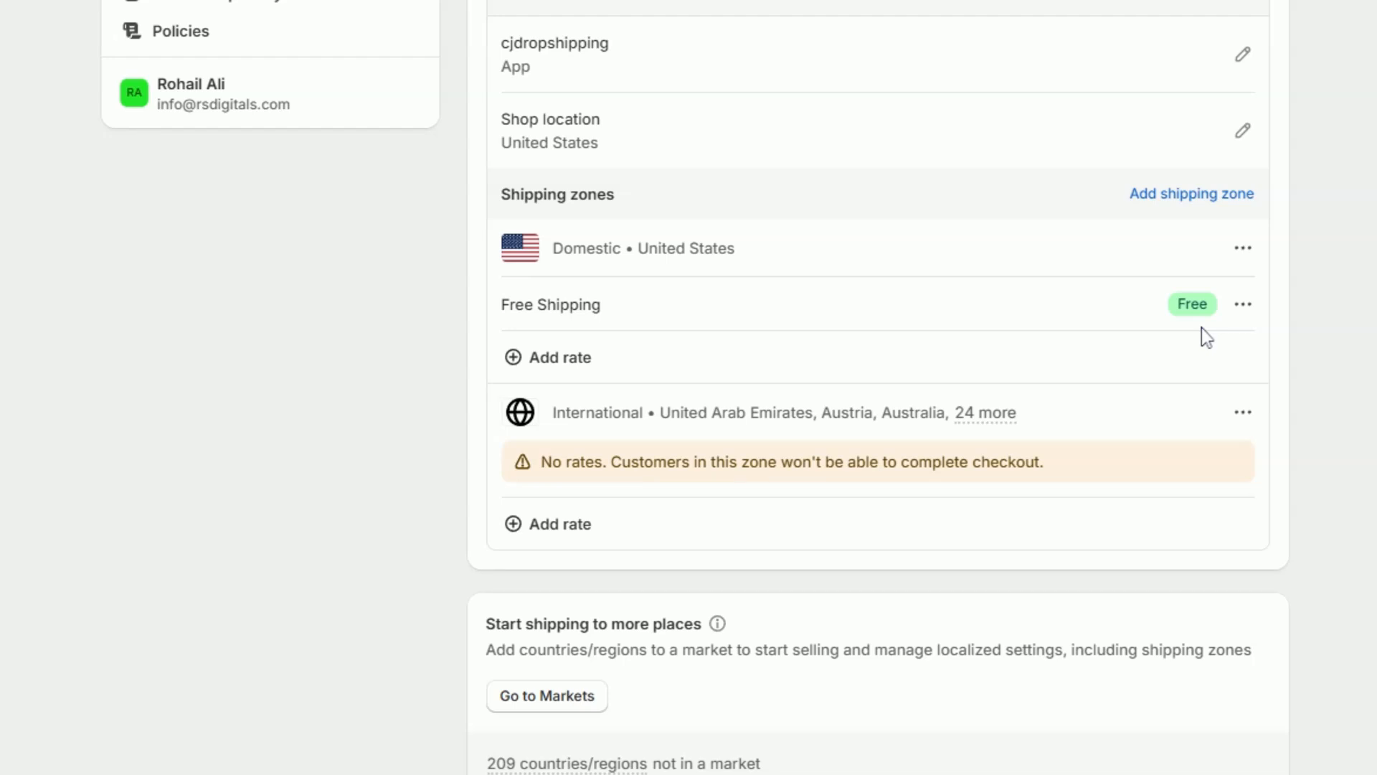
- Delete the Free Shipping rate from the Domestic zone and start adding a new rate to that zone
click(1246, 308)
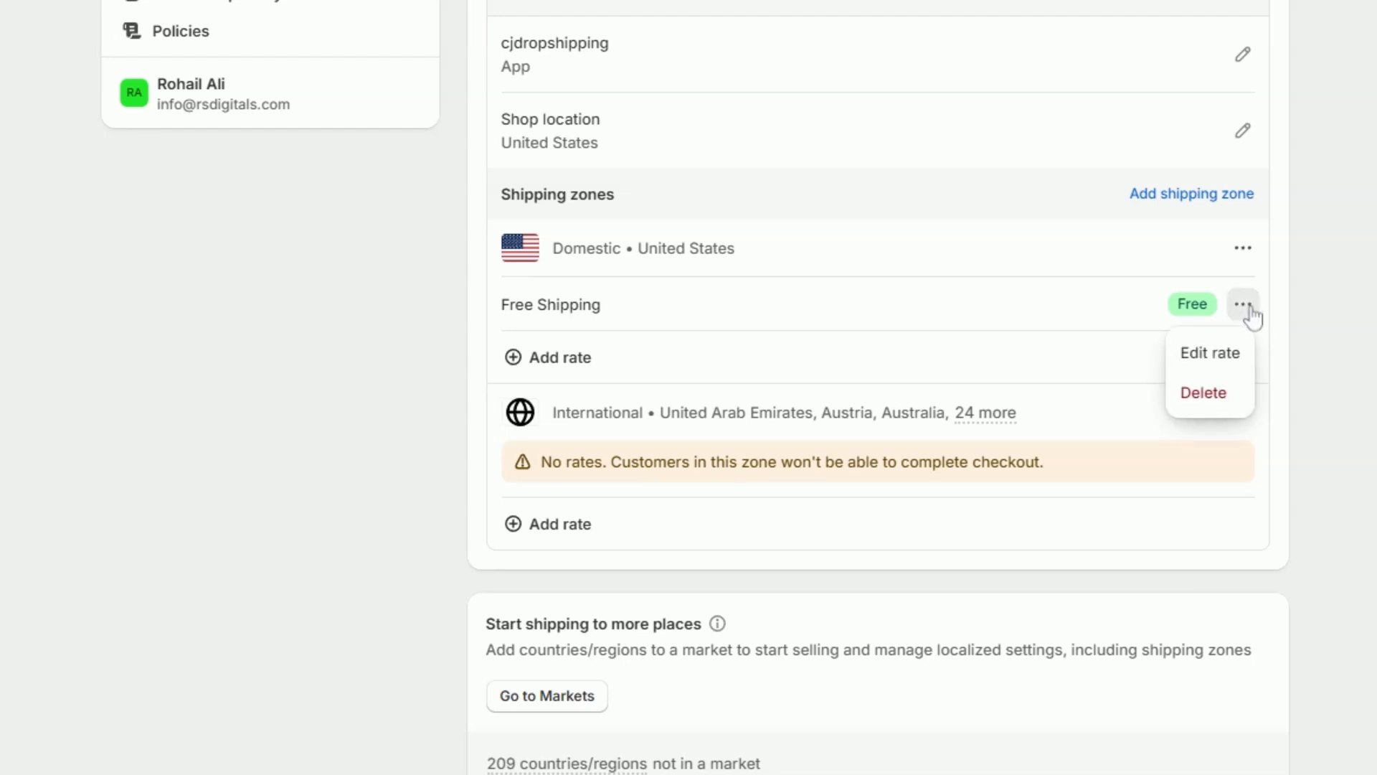
click(1222, 403)
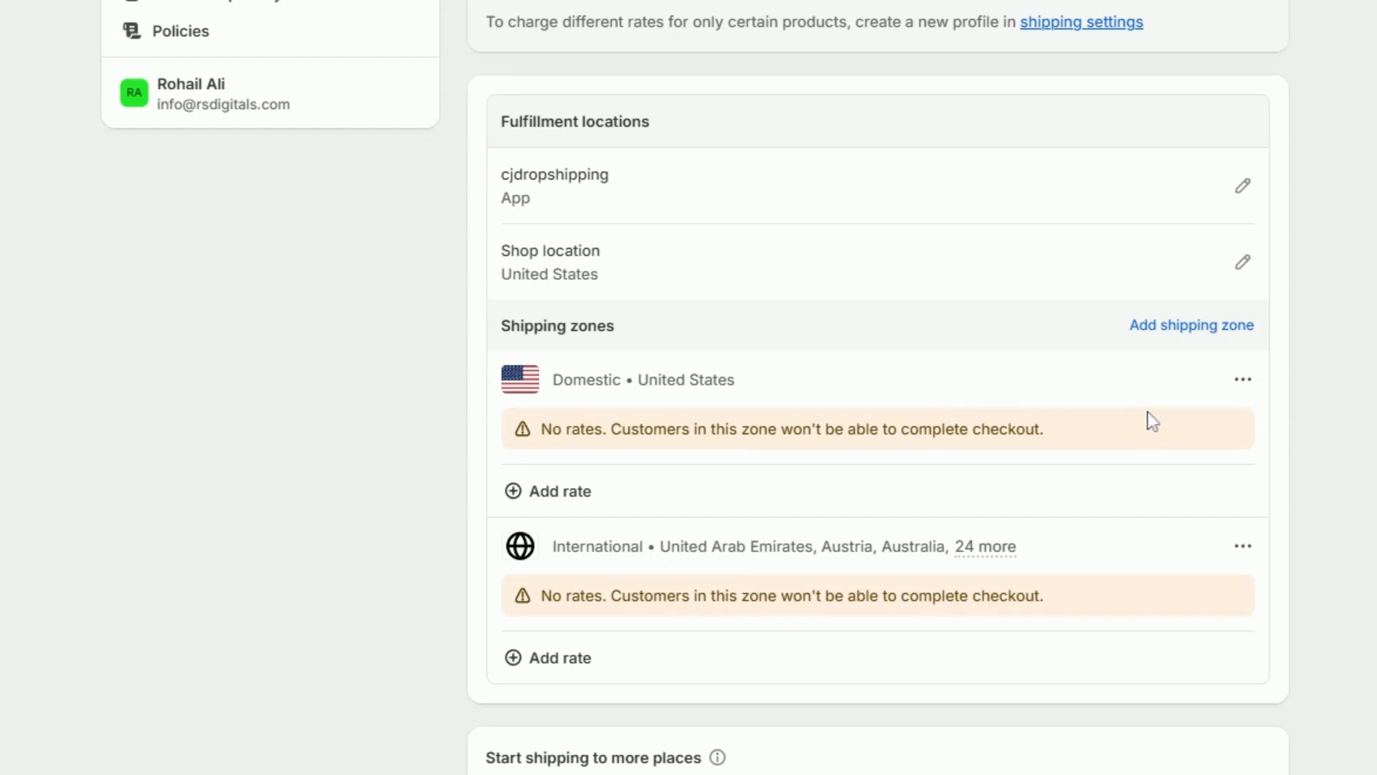
click(566, 492)
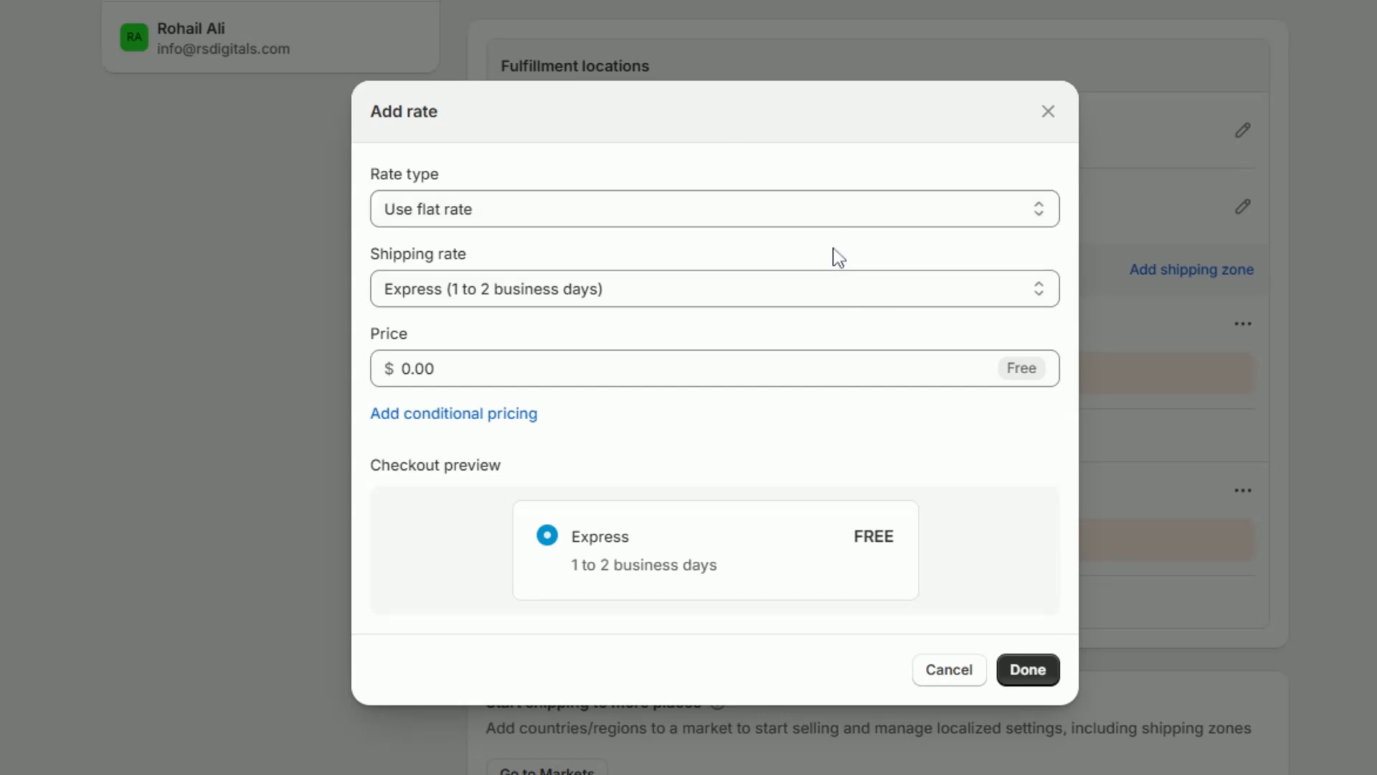
- Review the UPS services offered for carrier- or app-calculated rates, and return the rate type to flat rate
click(831, 222)
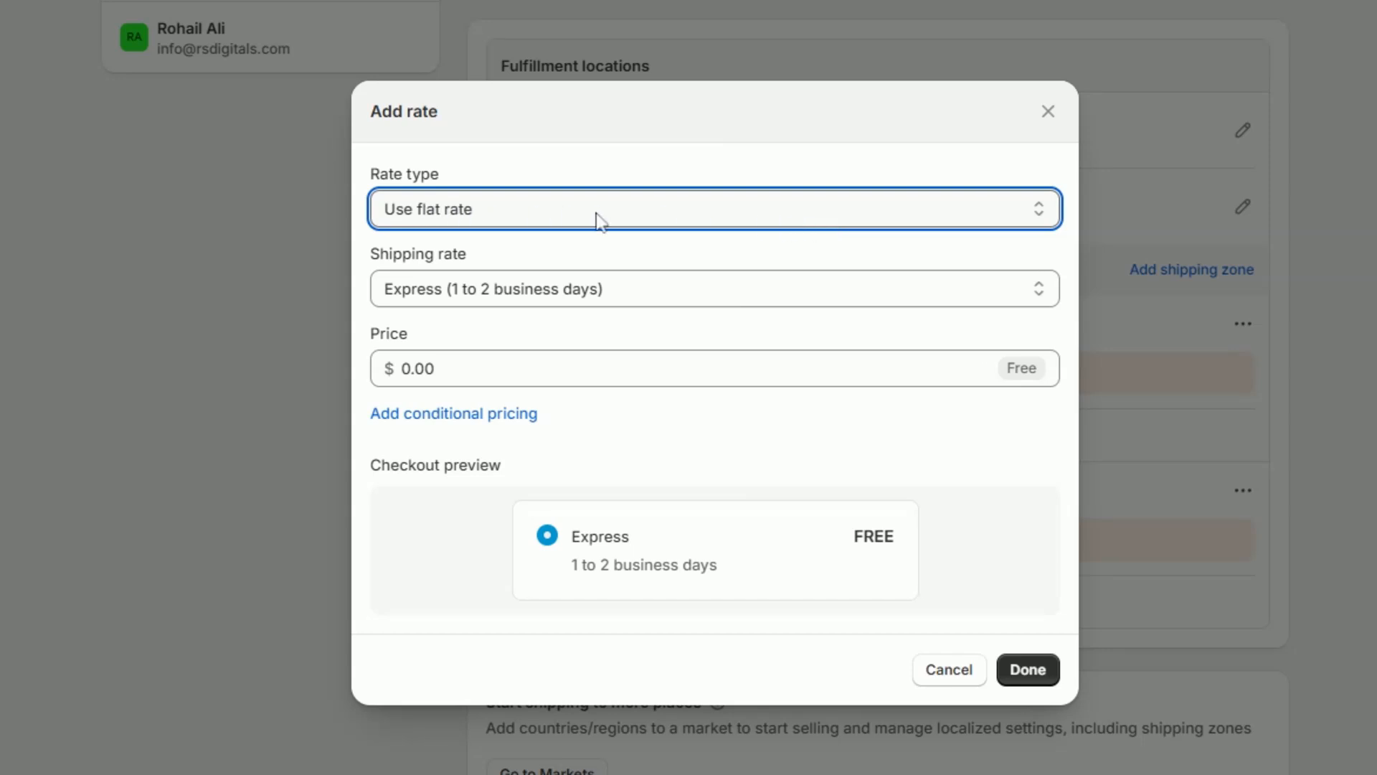
click(605, 280)
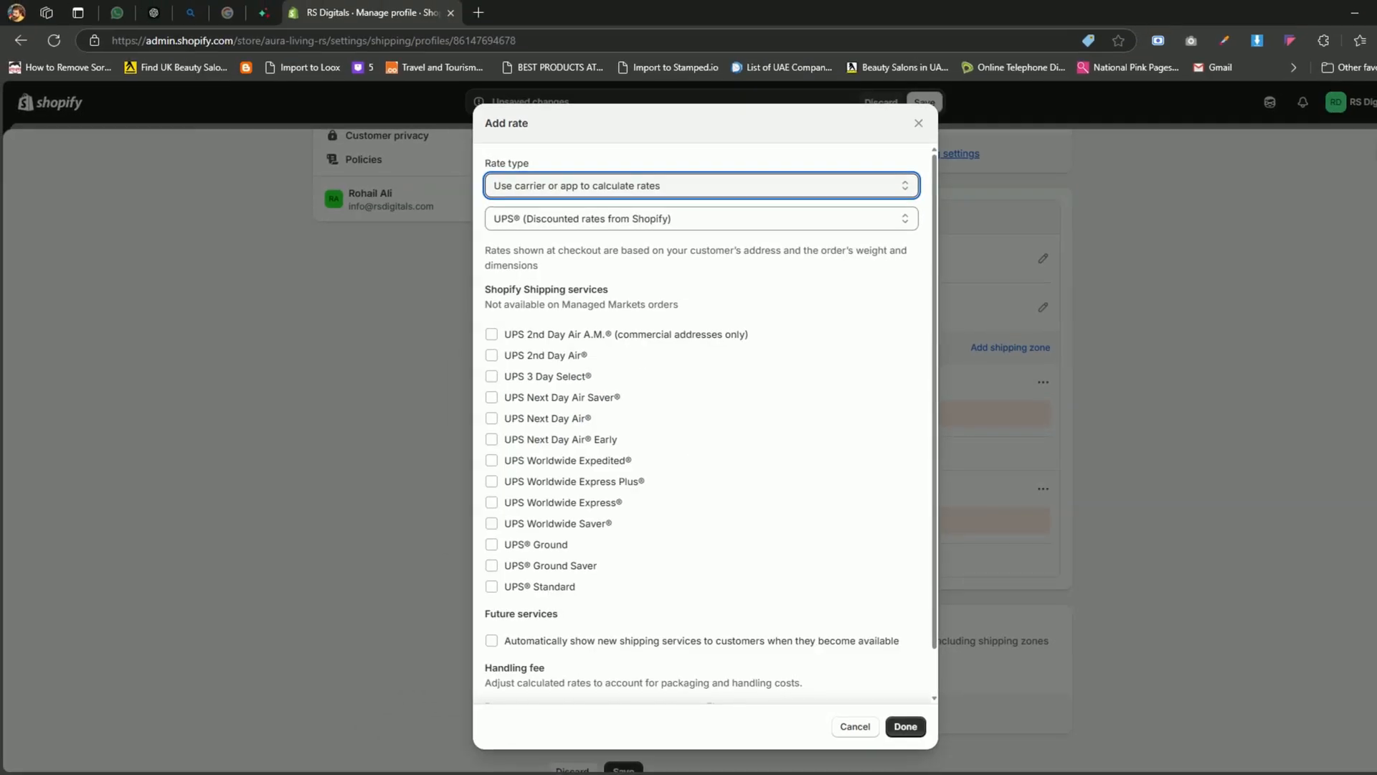
scroll(704, 328, down, 1)
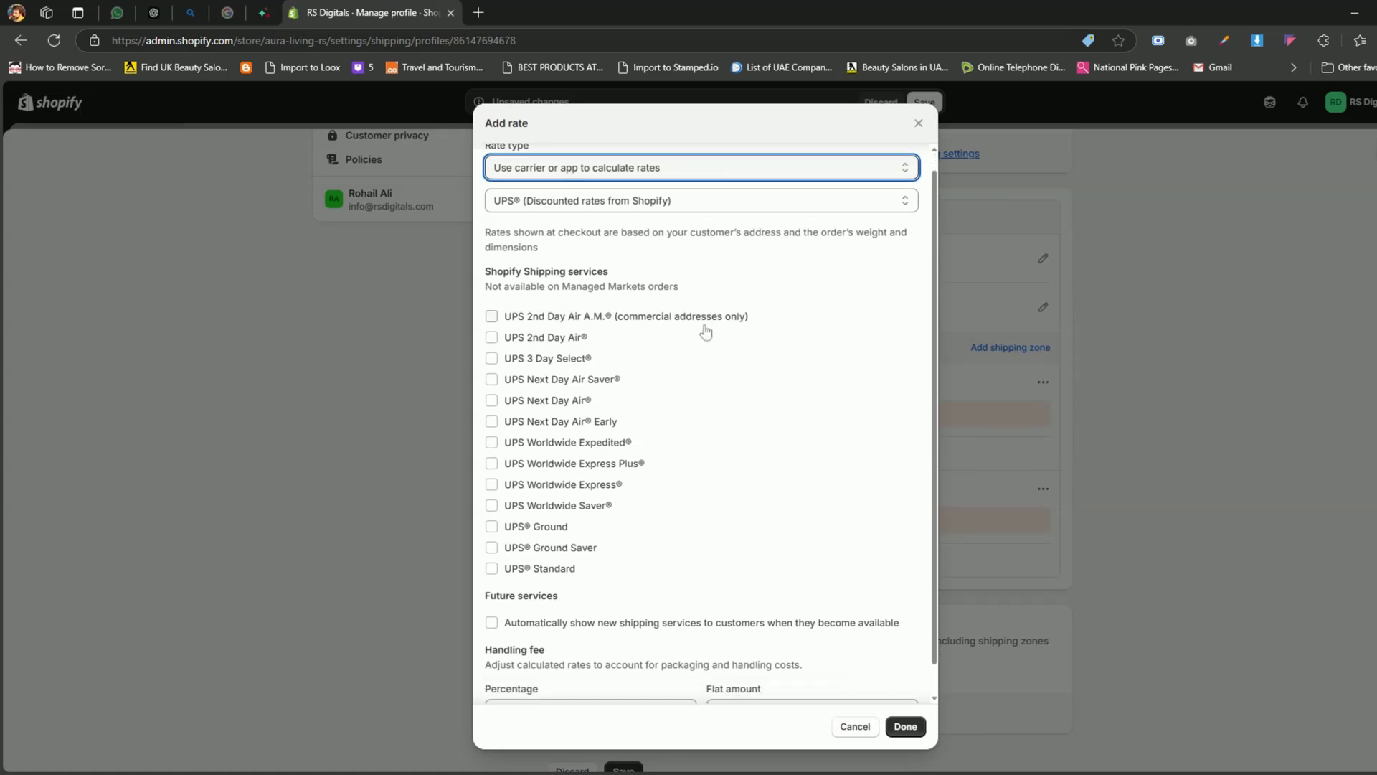
scroll(706, 330, up, 1)
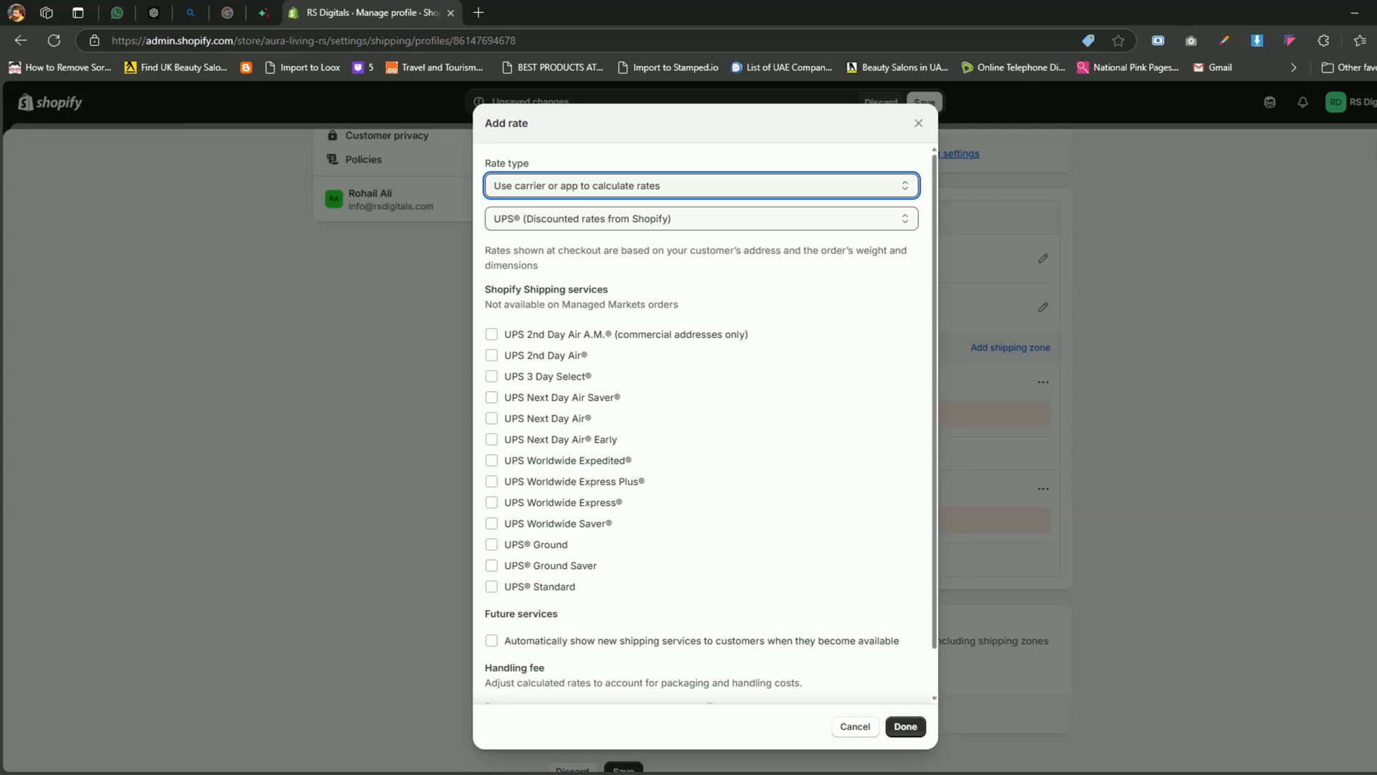
click(718, 190)
click(696, 205)
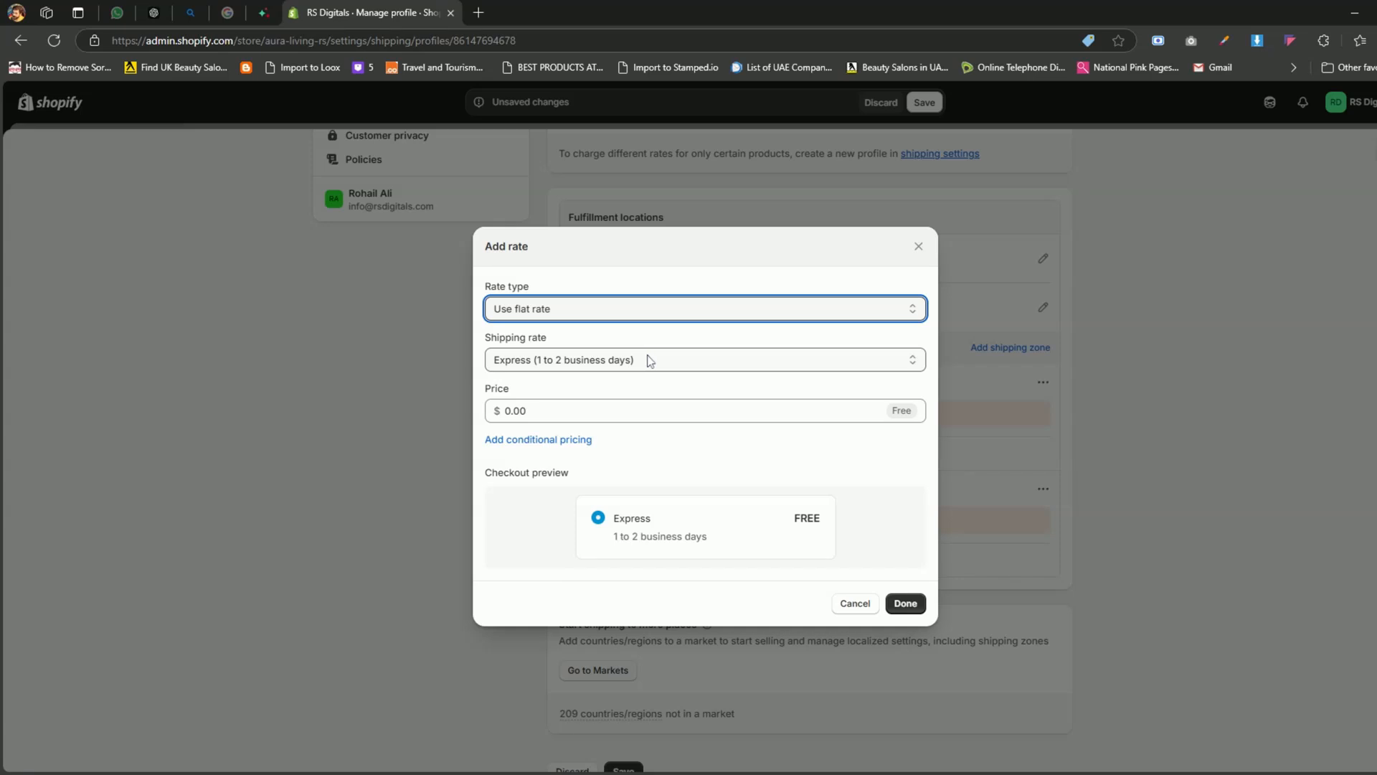
- Set the Domestic zone's new flat rate to a Custom shipping rate named "Standard Shipping"
key(Tab)
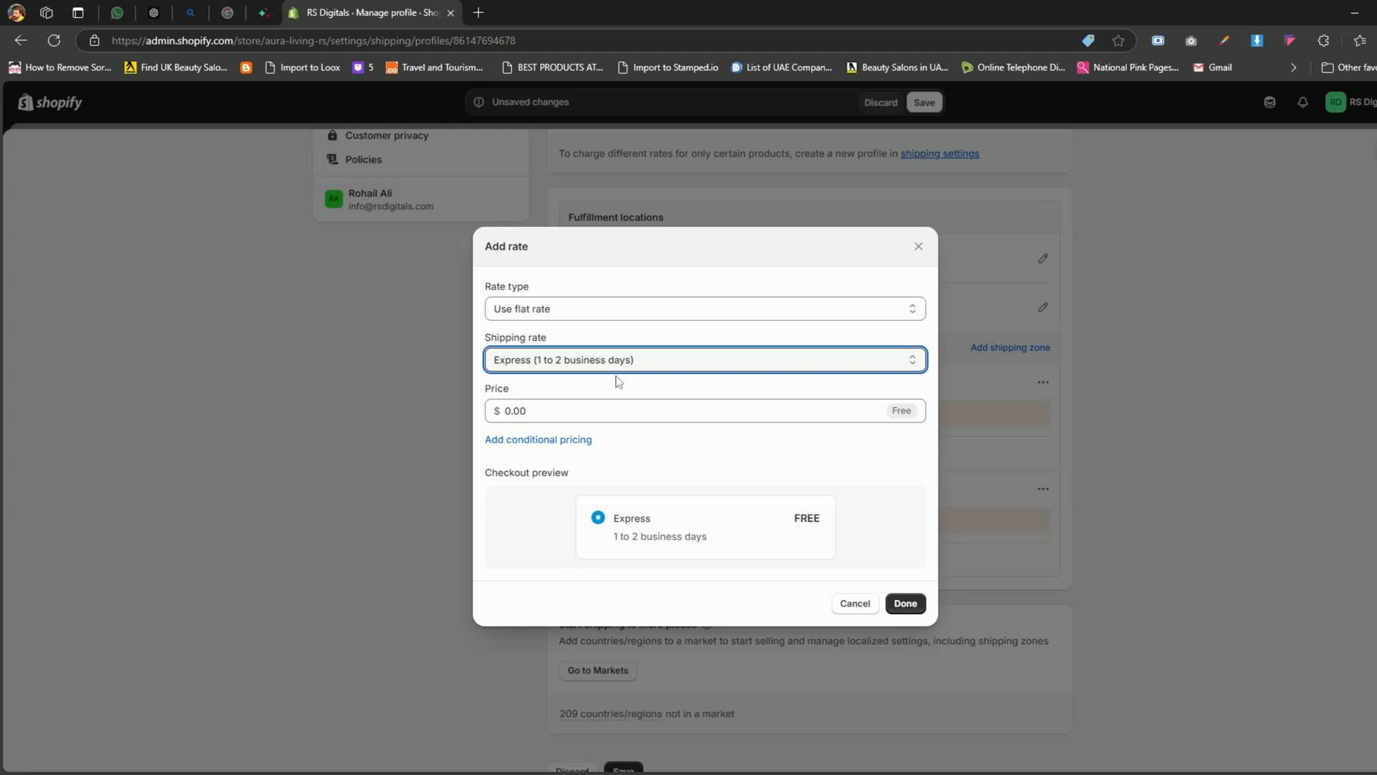
click(550, 439)
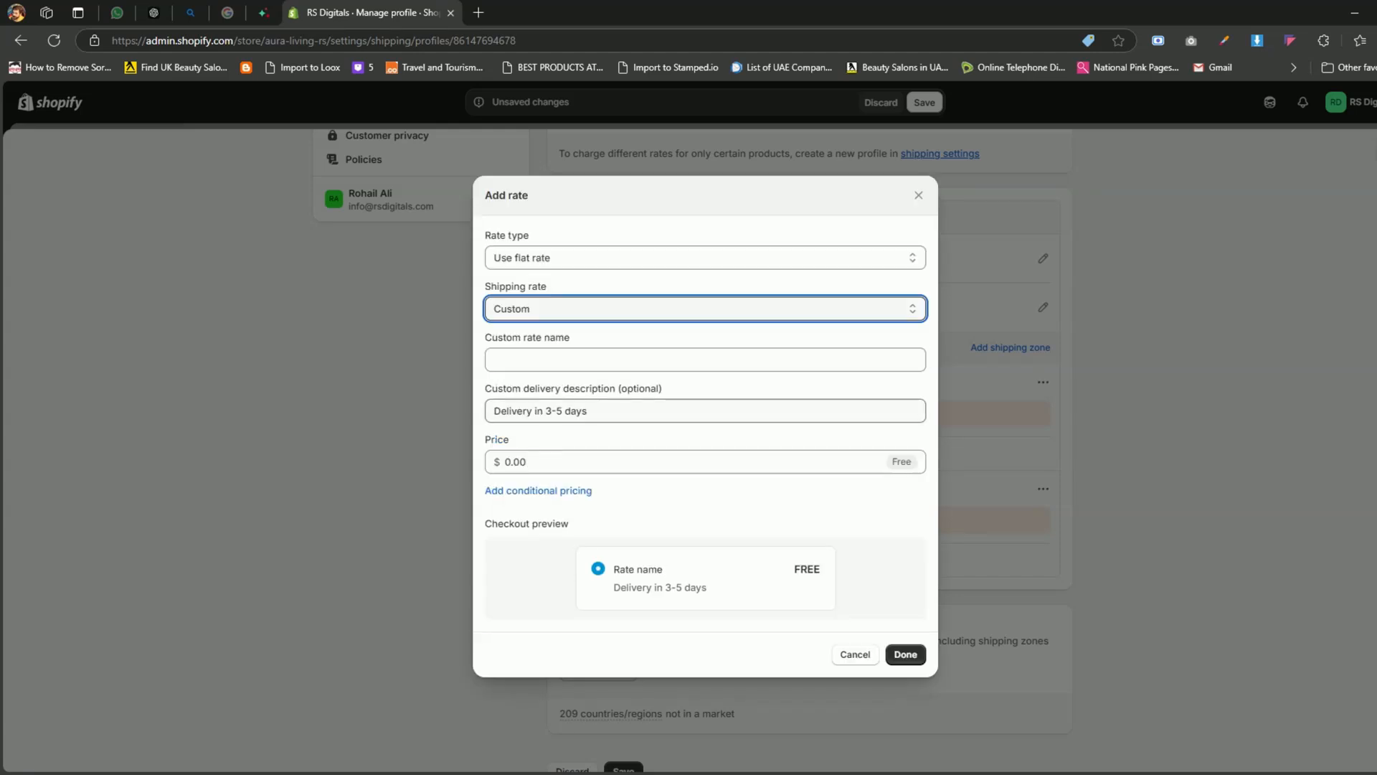
key(Tab)
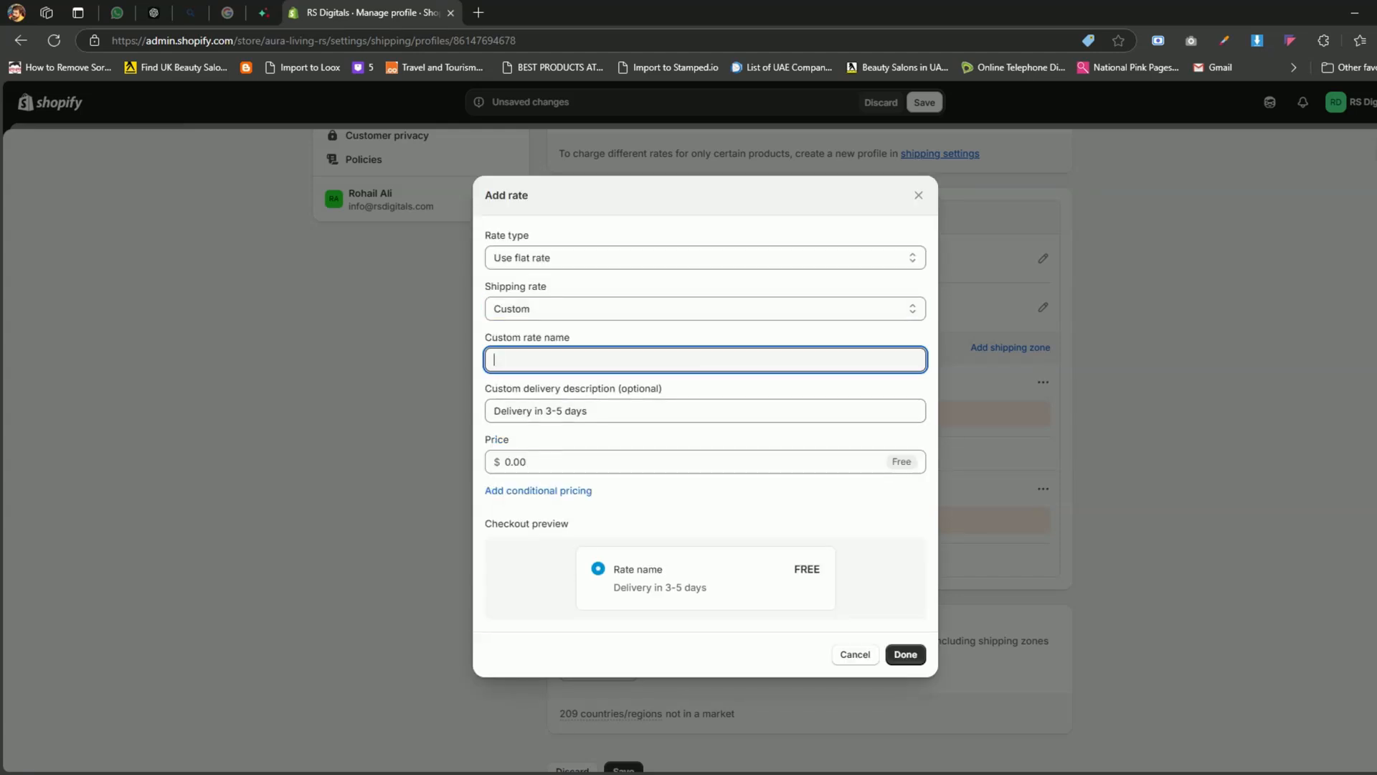
text(Standar)
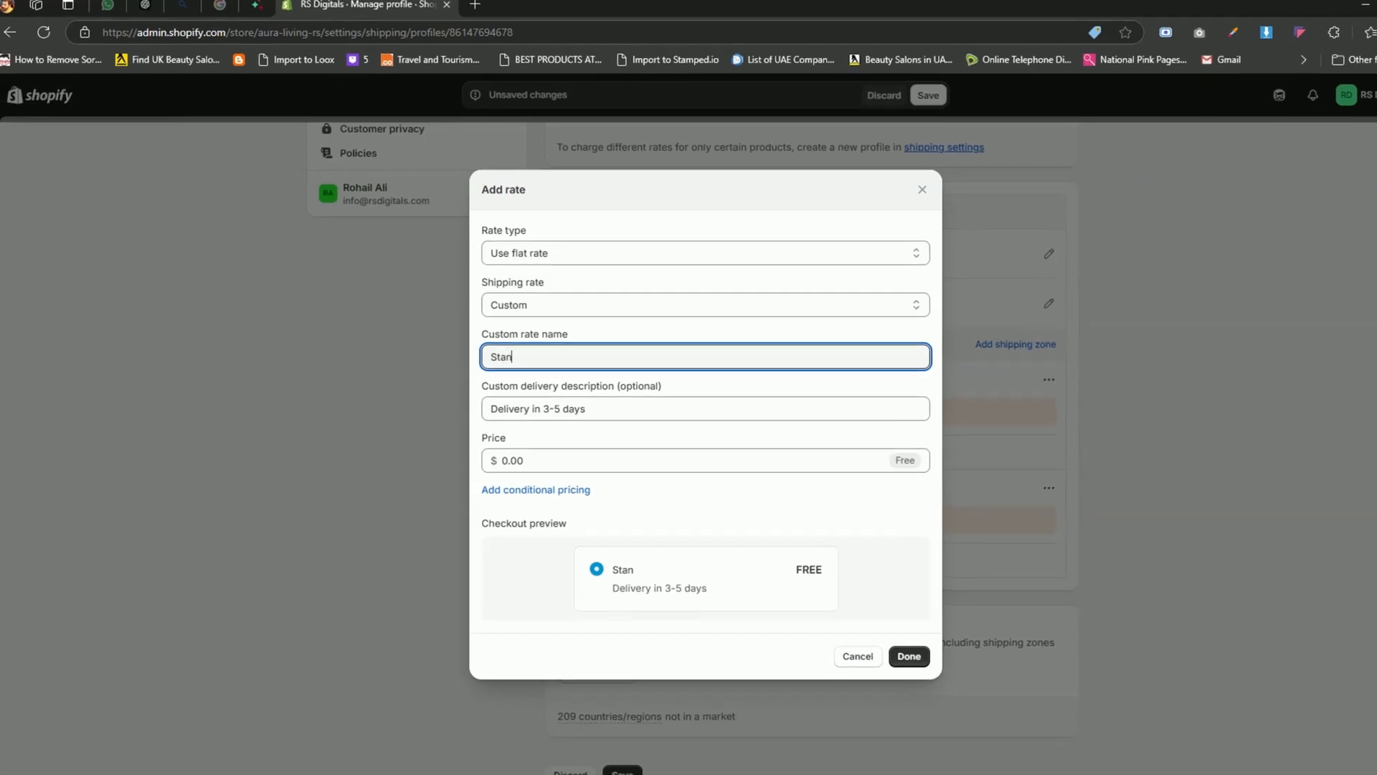
text(d S)
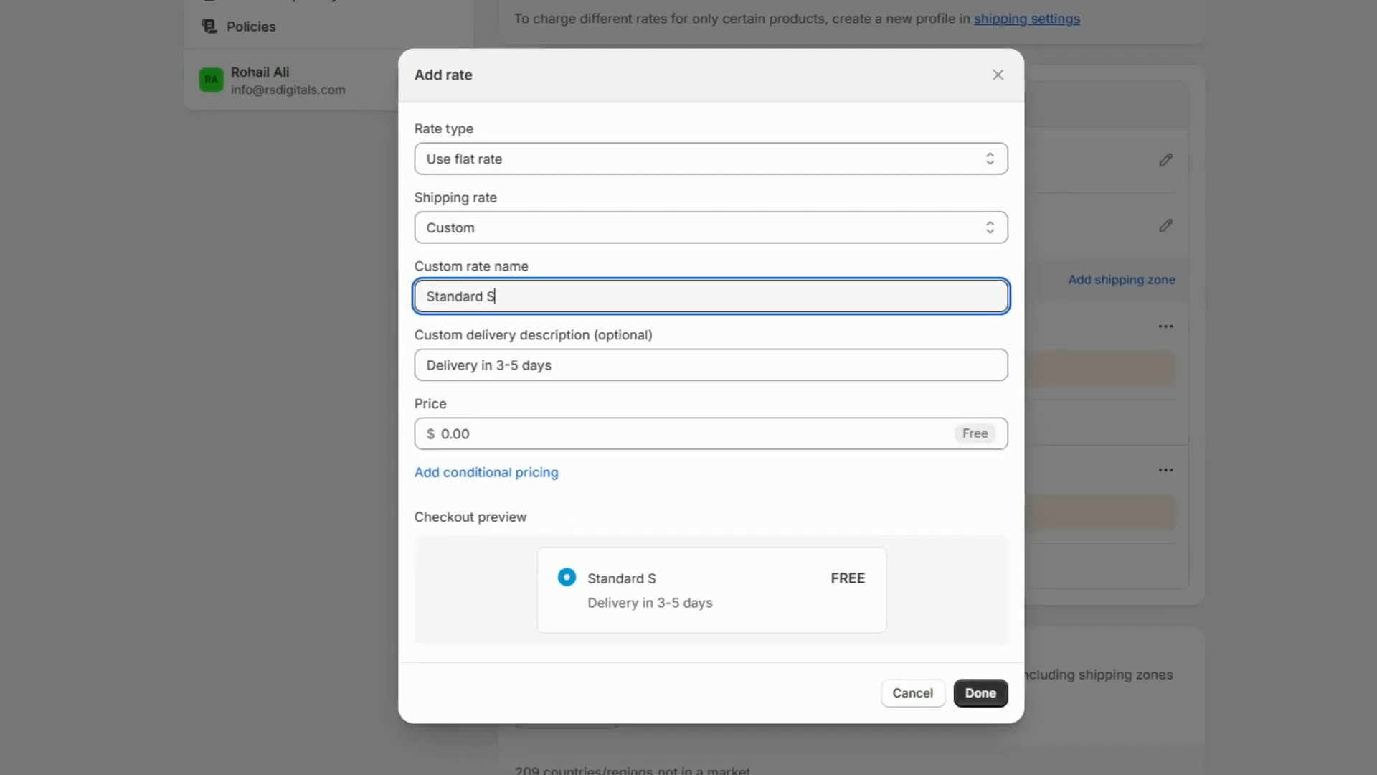
text(hipping)
click(563, 365)
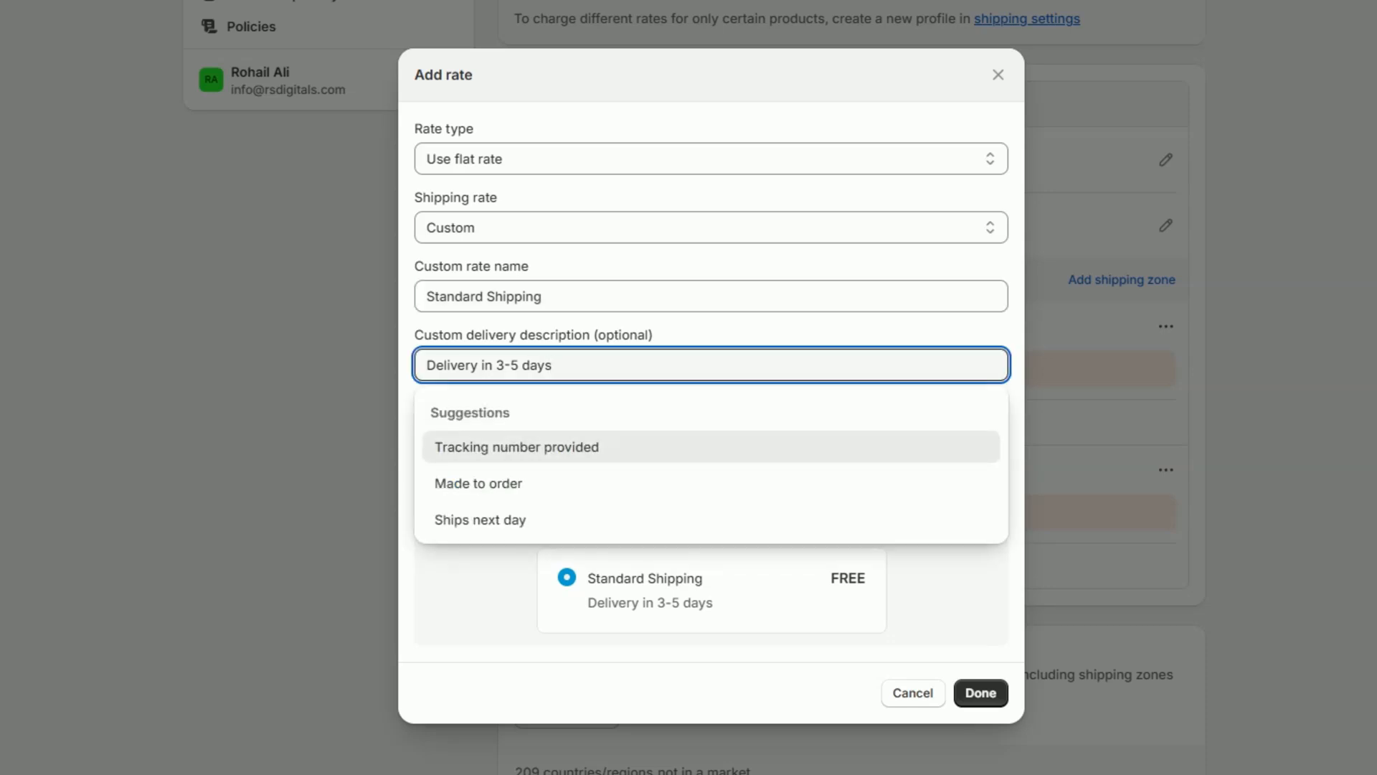
drag(555, 365, 425, 365)
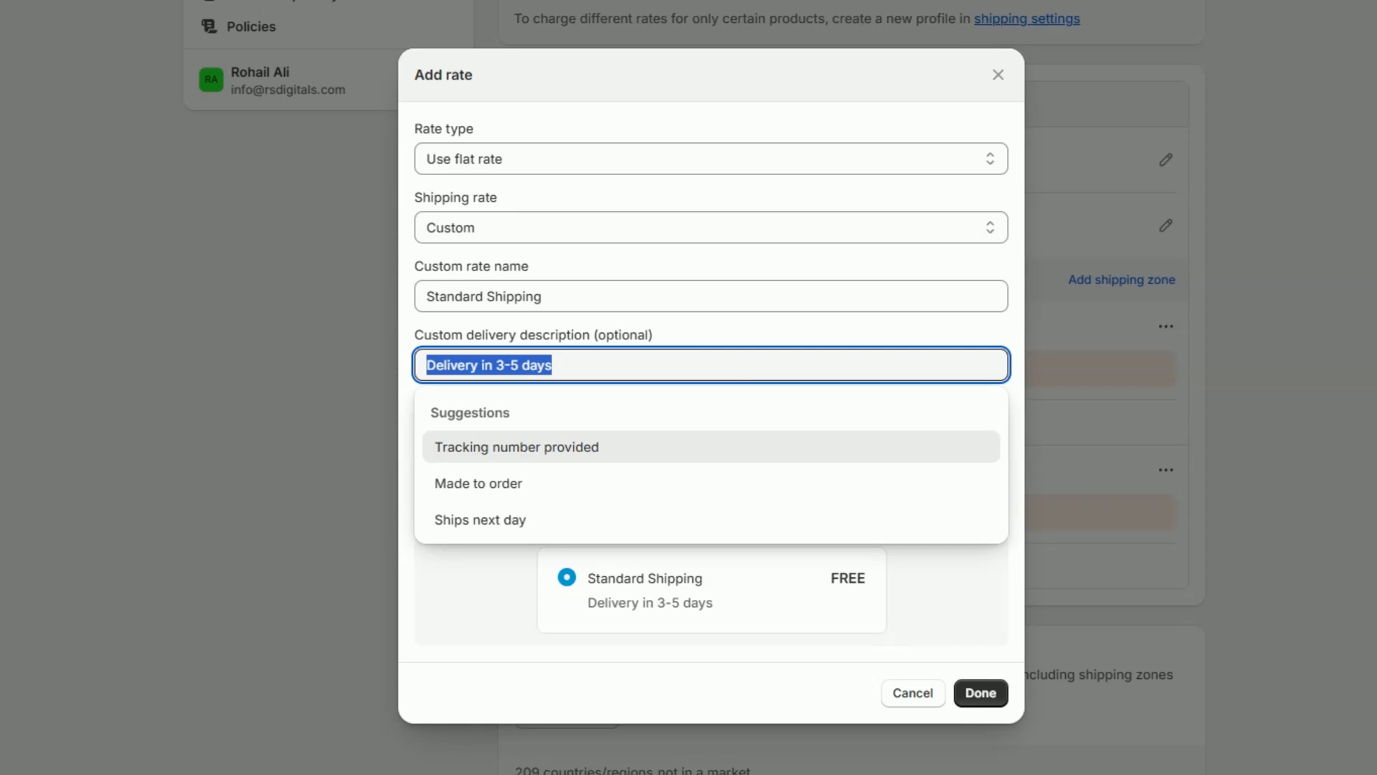
click(696, 335)
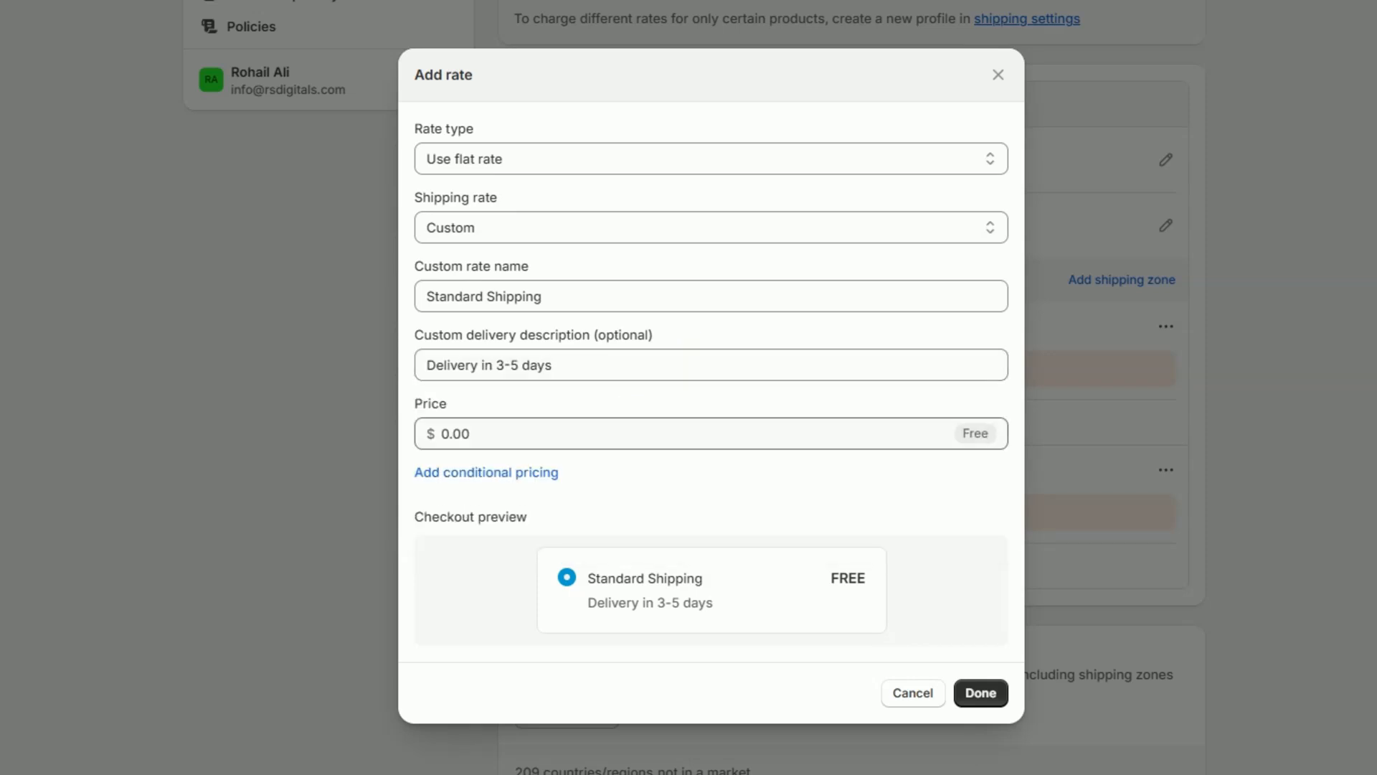
- Set the Standard Shipping rate's price to $7.50 and add the rate to the Domestic zone
click(592, 433)
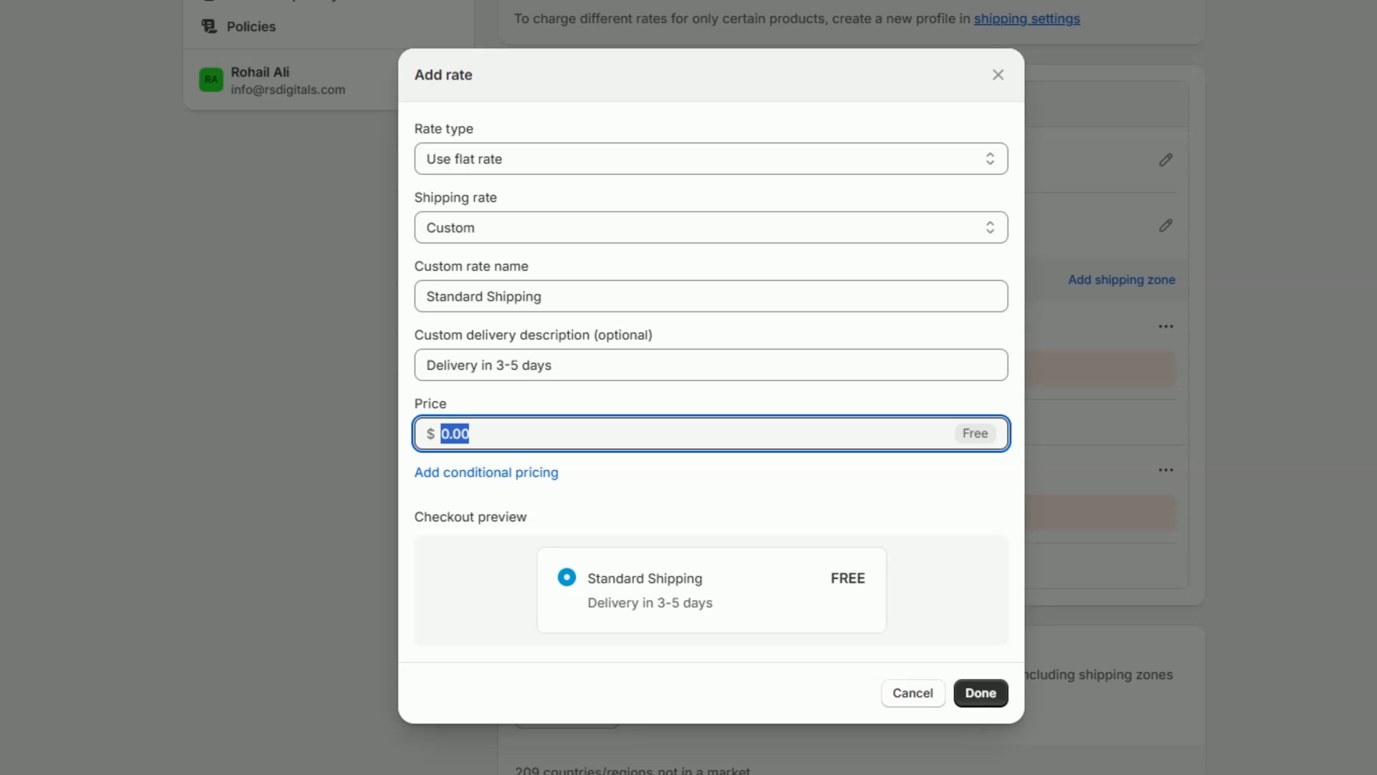
text(7.50)
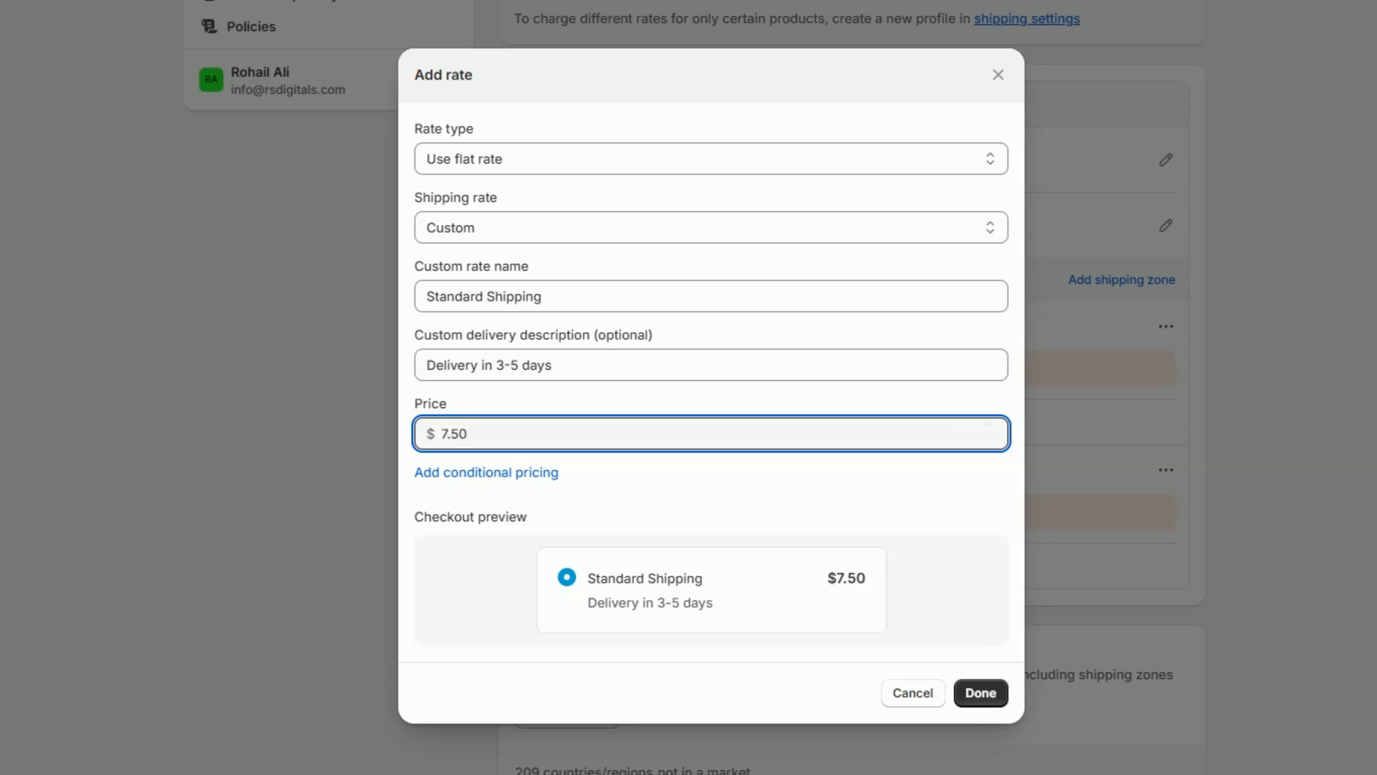
click(601, 408)
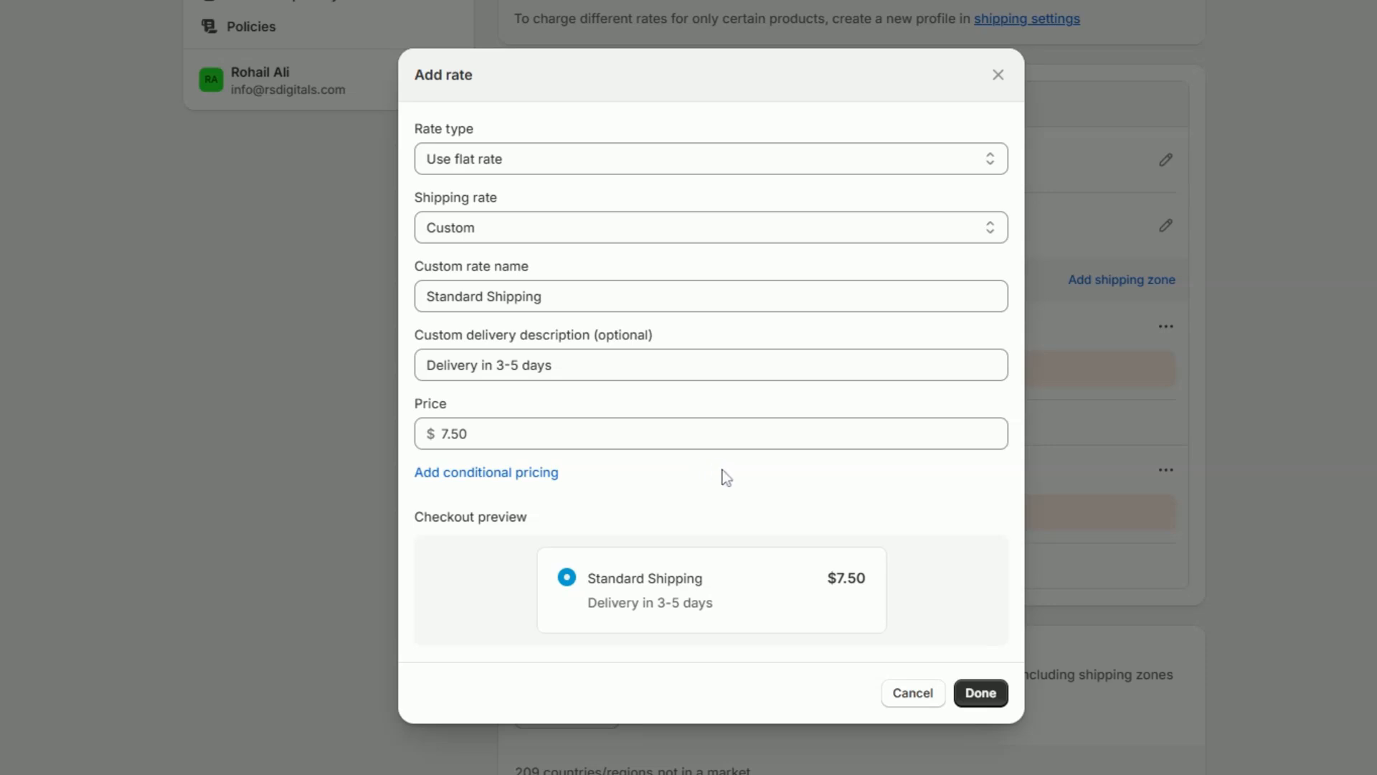
click(981, 692)
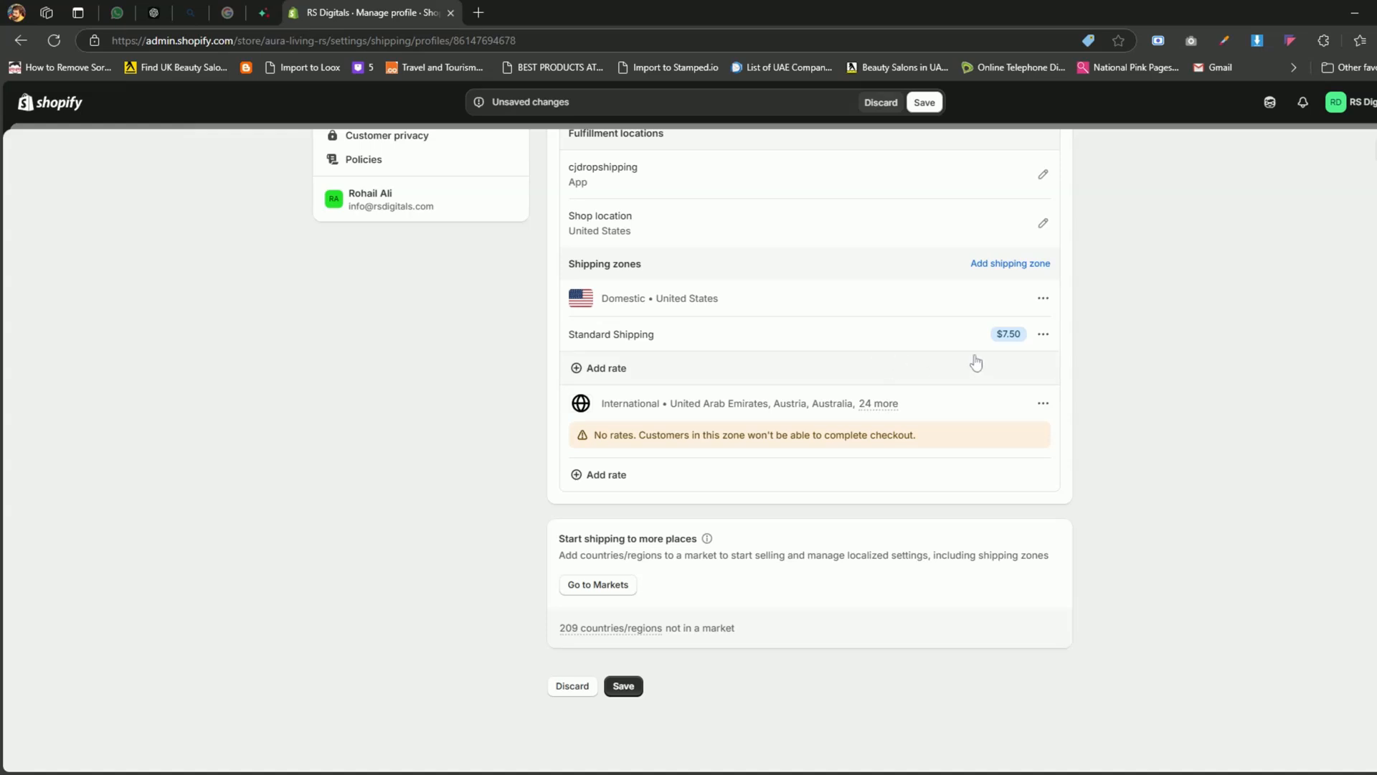
- Start a second flat rate for the Domestic zone, using a Custom shipping rate named "Standard Shipping"
click(617, 373)
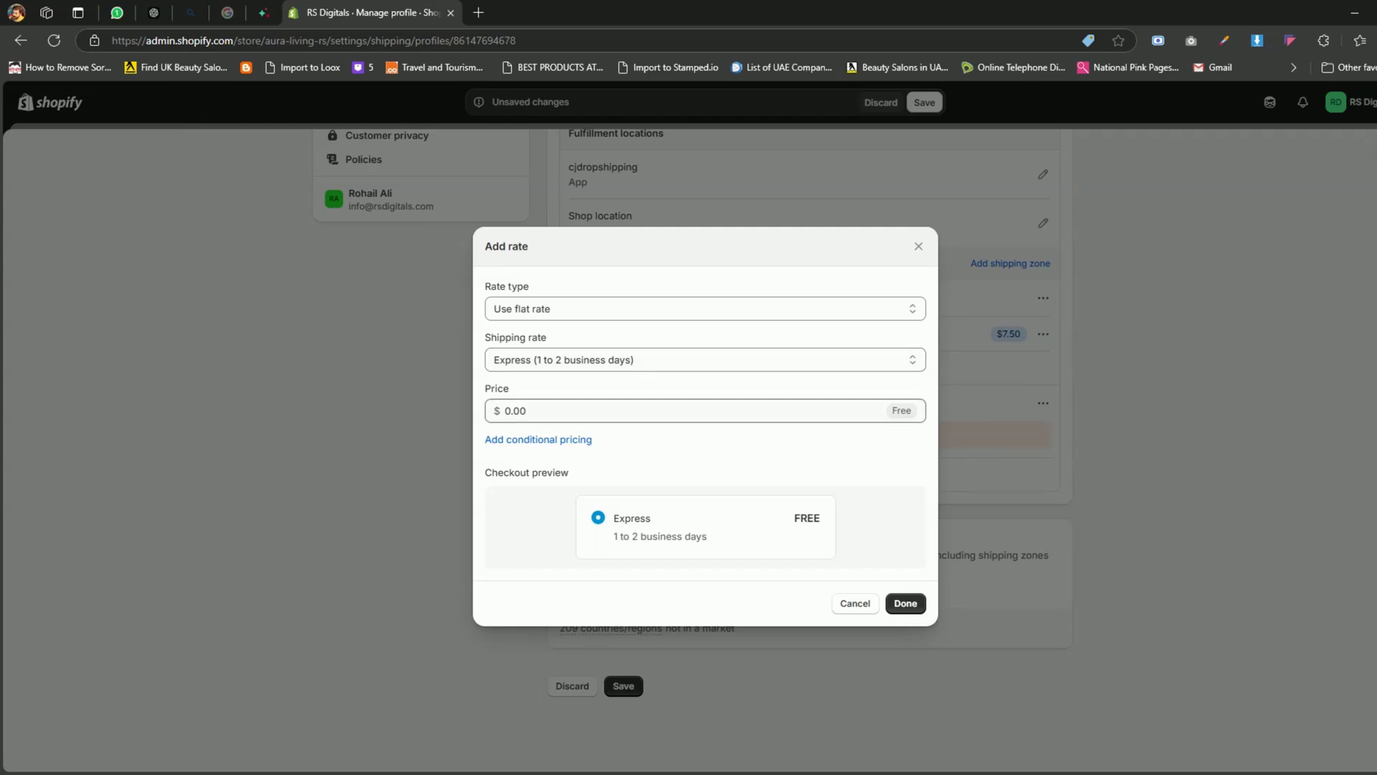
click(578, 311)
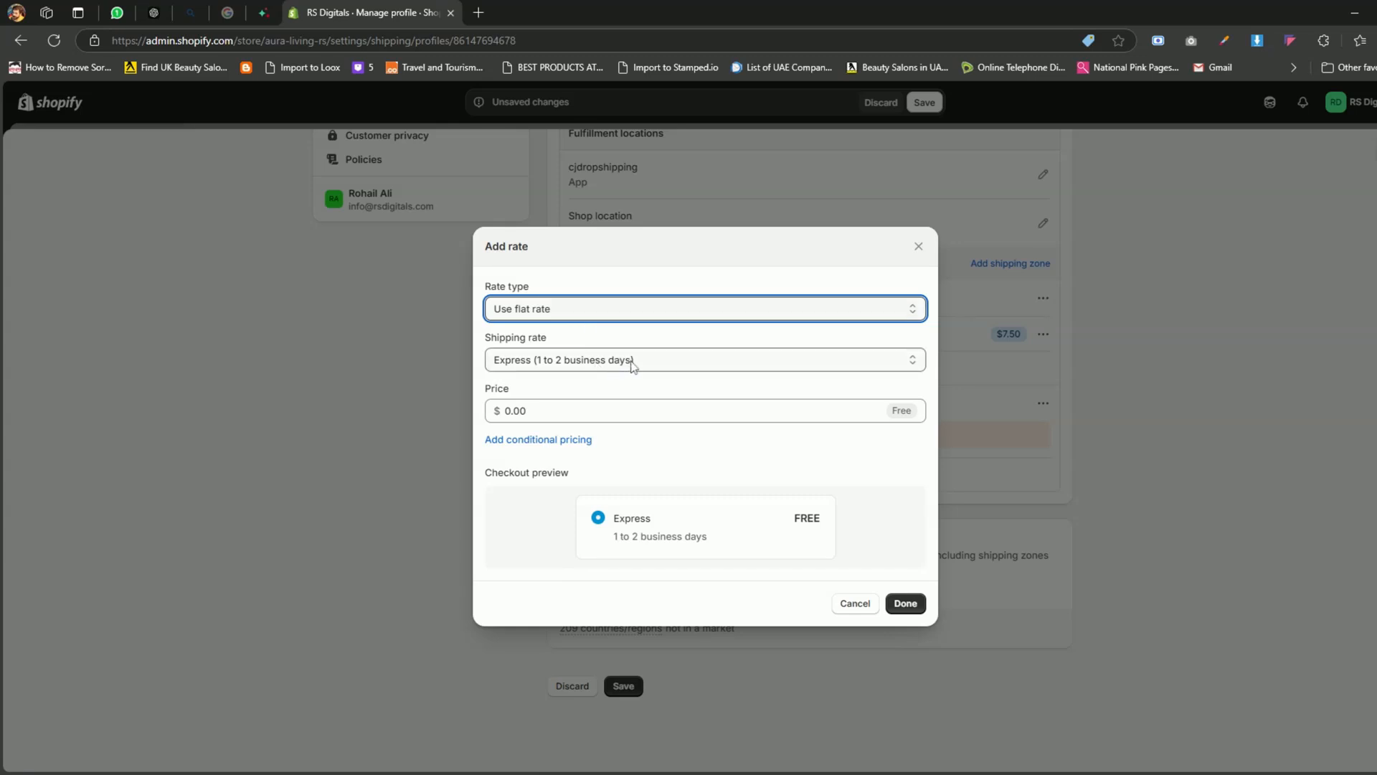
click(597, 364)
click(595, 402)
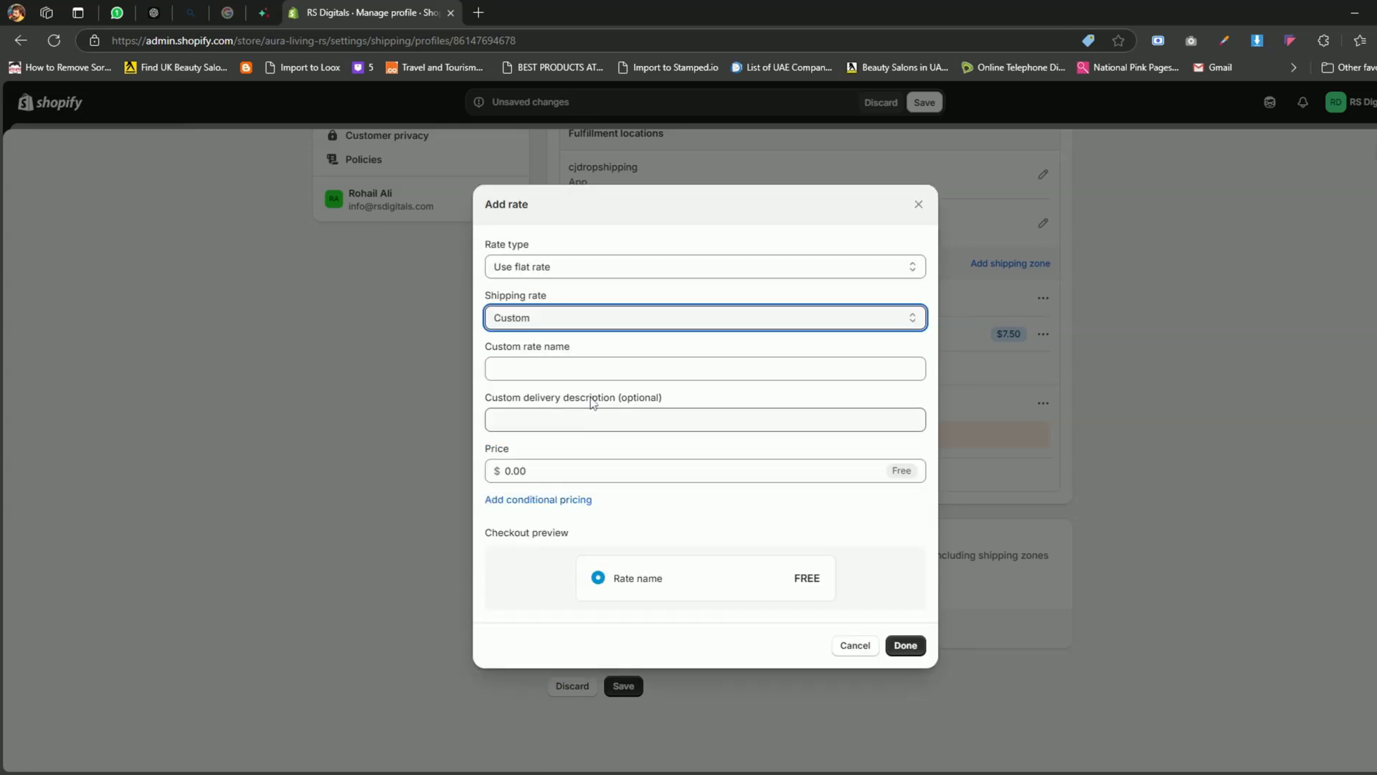
click(595, 370)
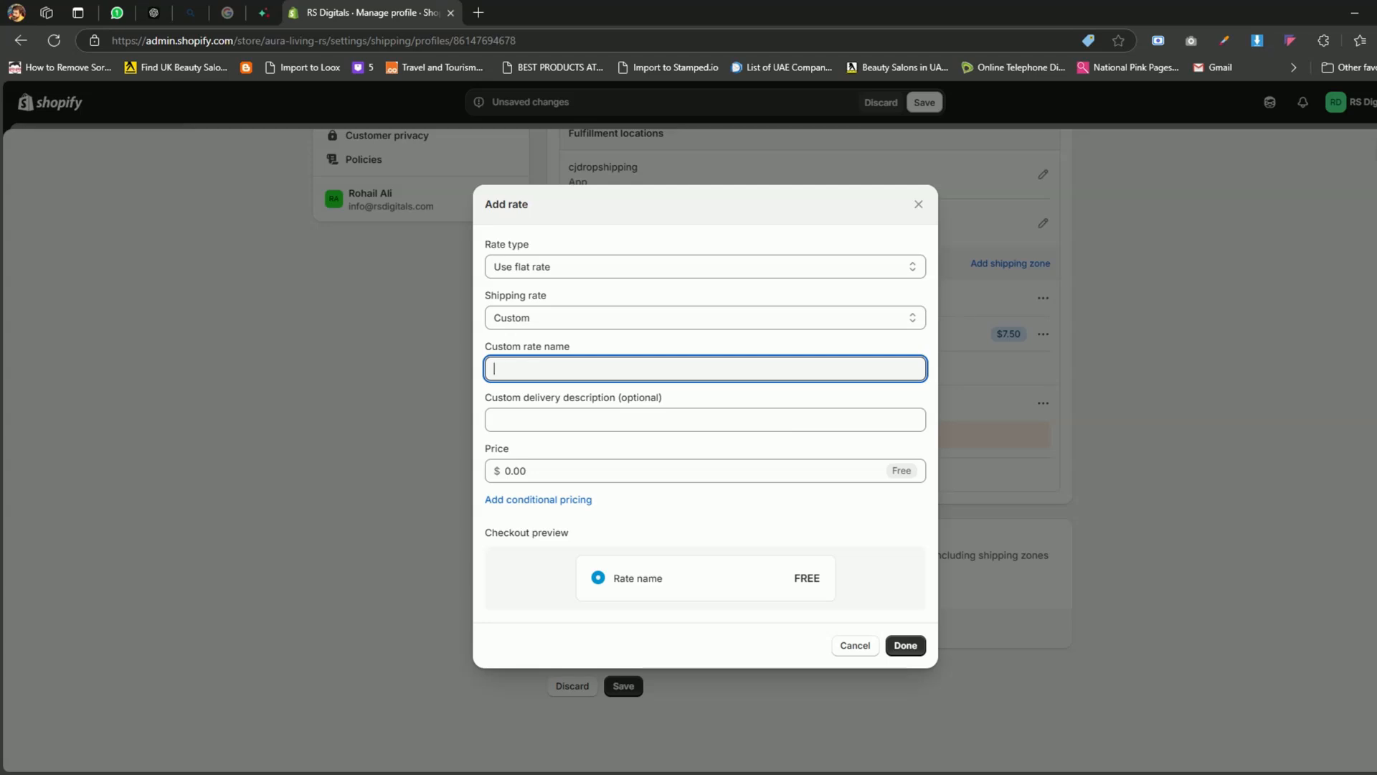
text(Standard Shipping)
click(645, 424)
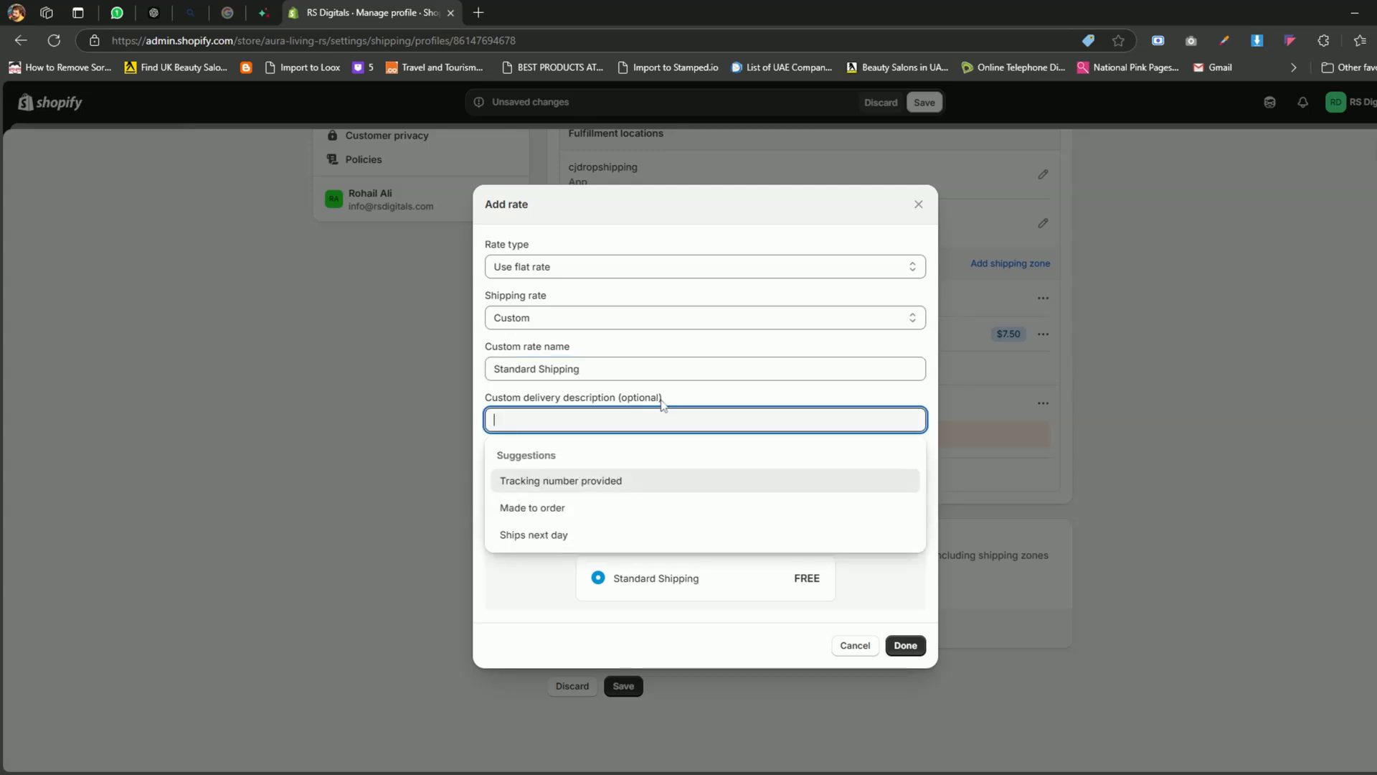
click(689, 399)
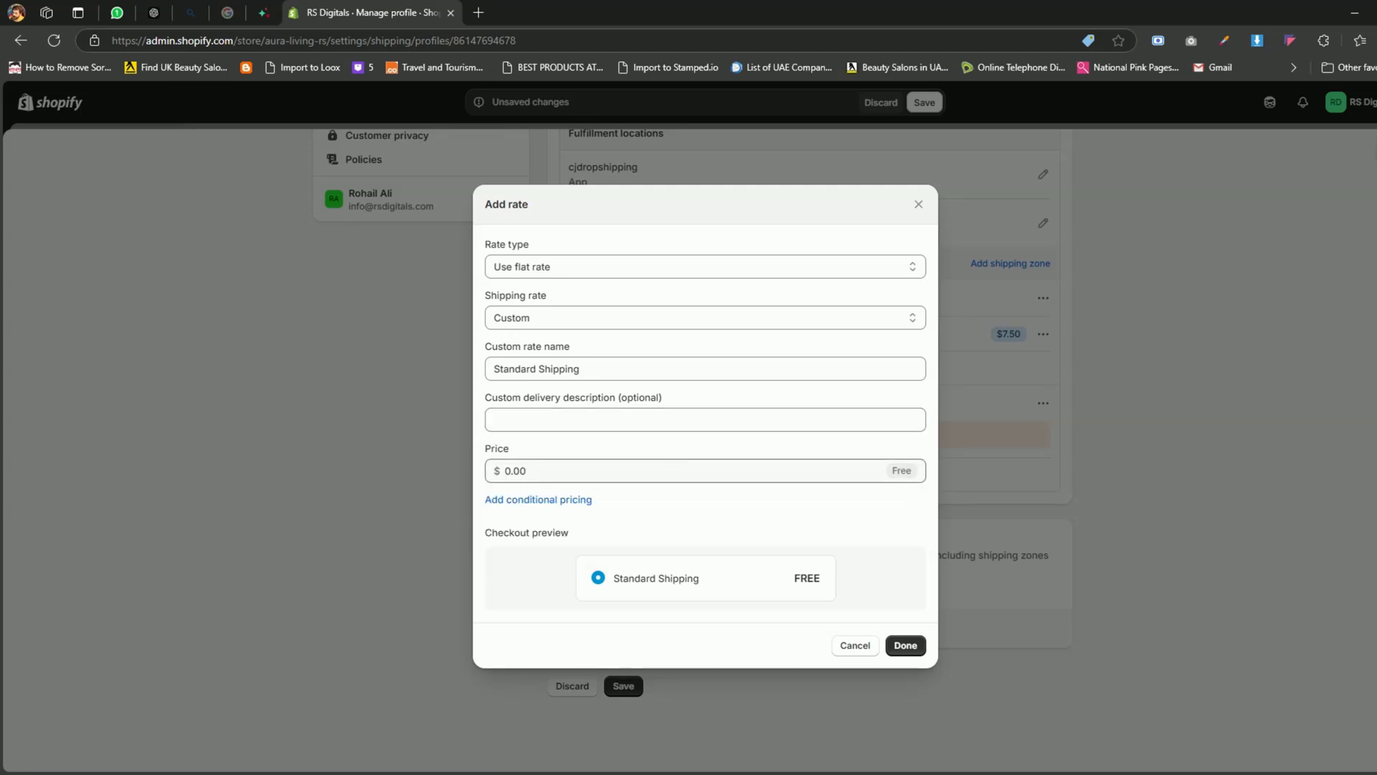
- Set the second Standard Shipping rate's price to $5.00 and add conditional pricing to it
click(688, 471)
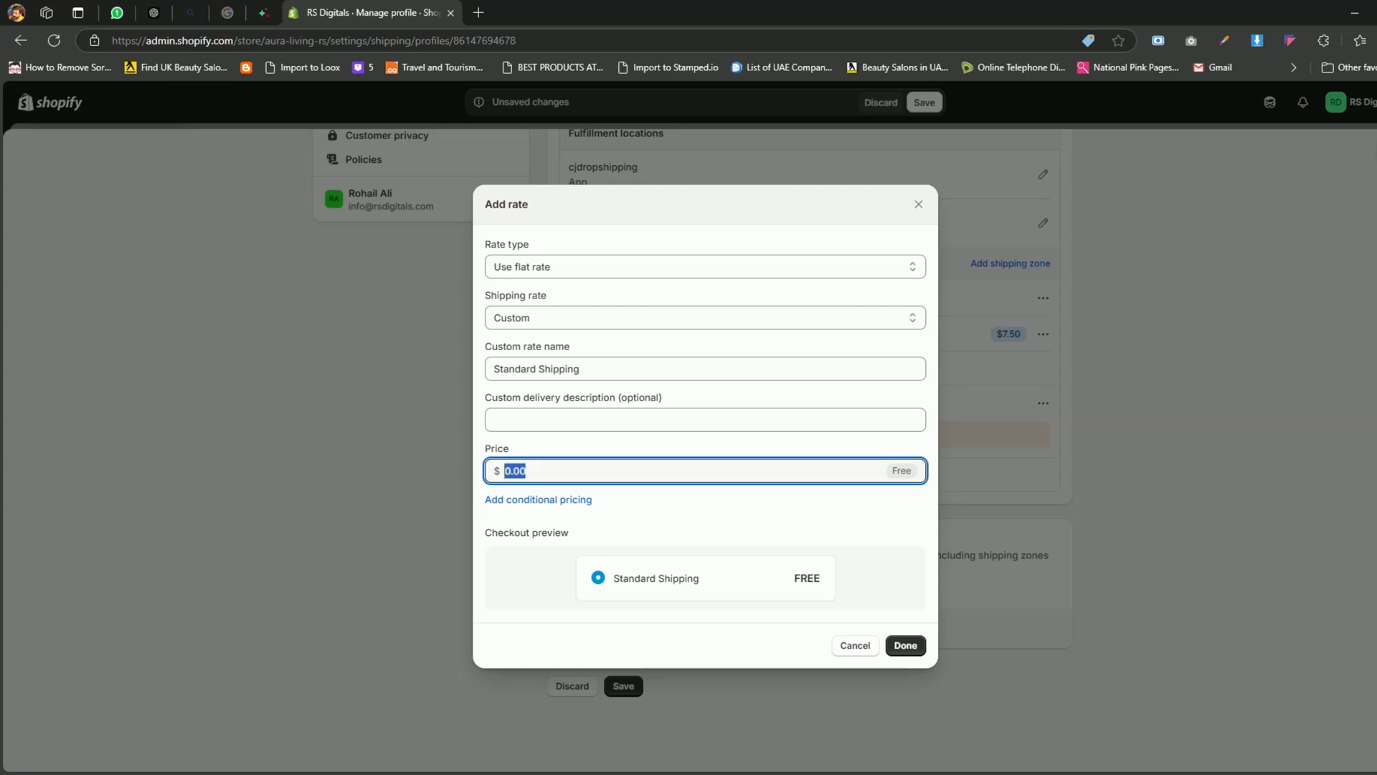
text(5)
click(567, 501)
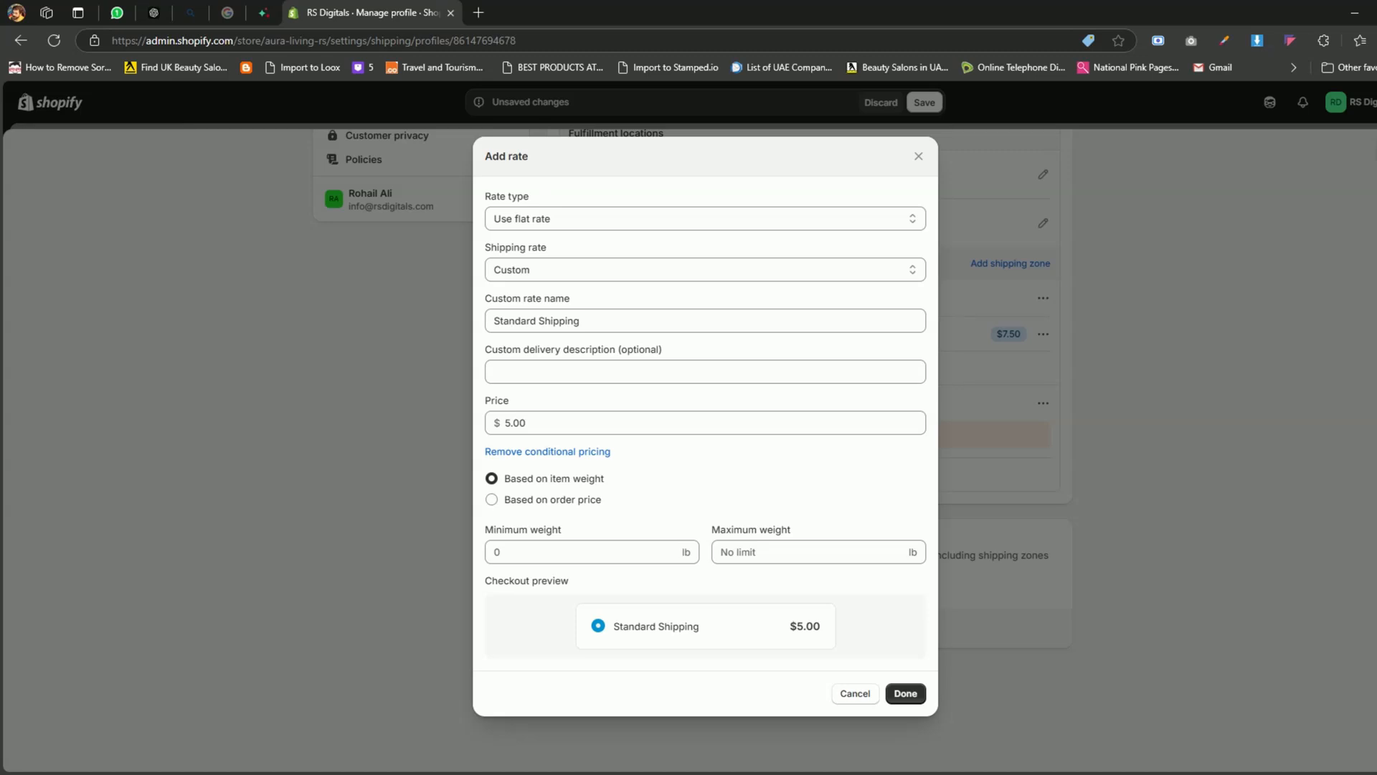
- Base the rate's condition on order price with a $100.00 minimum, and clear the price to make shipping free
click(521, 500)
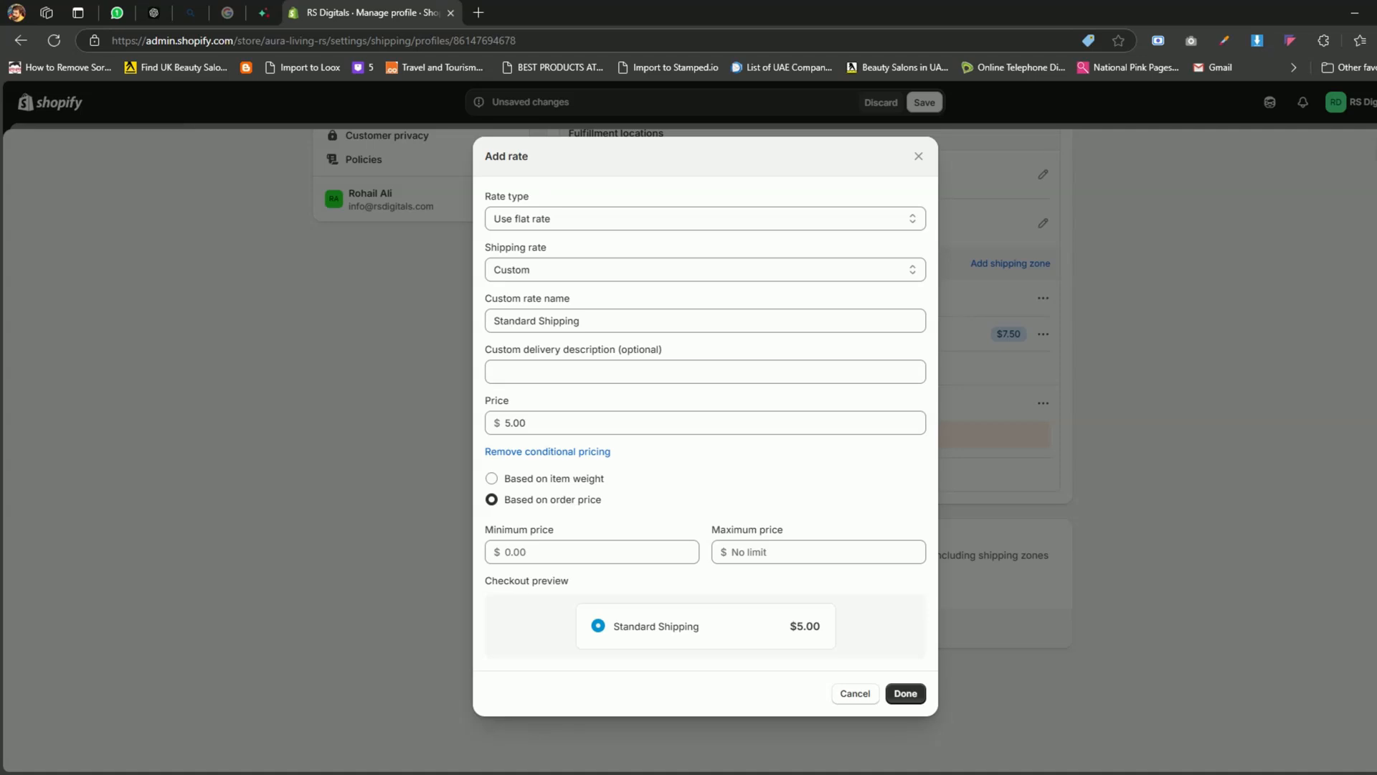
click(576, 547)
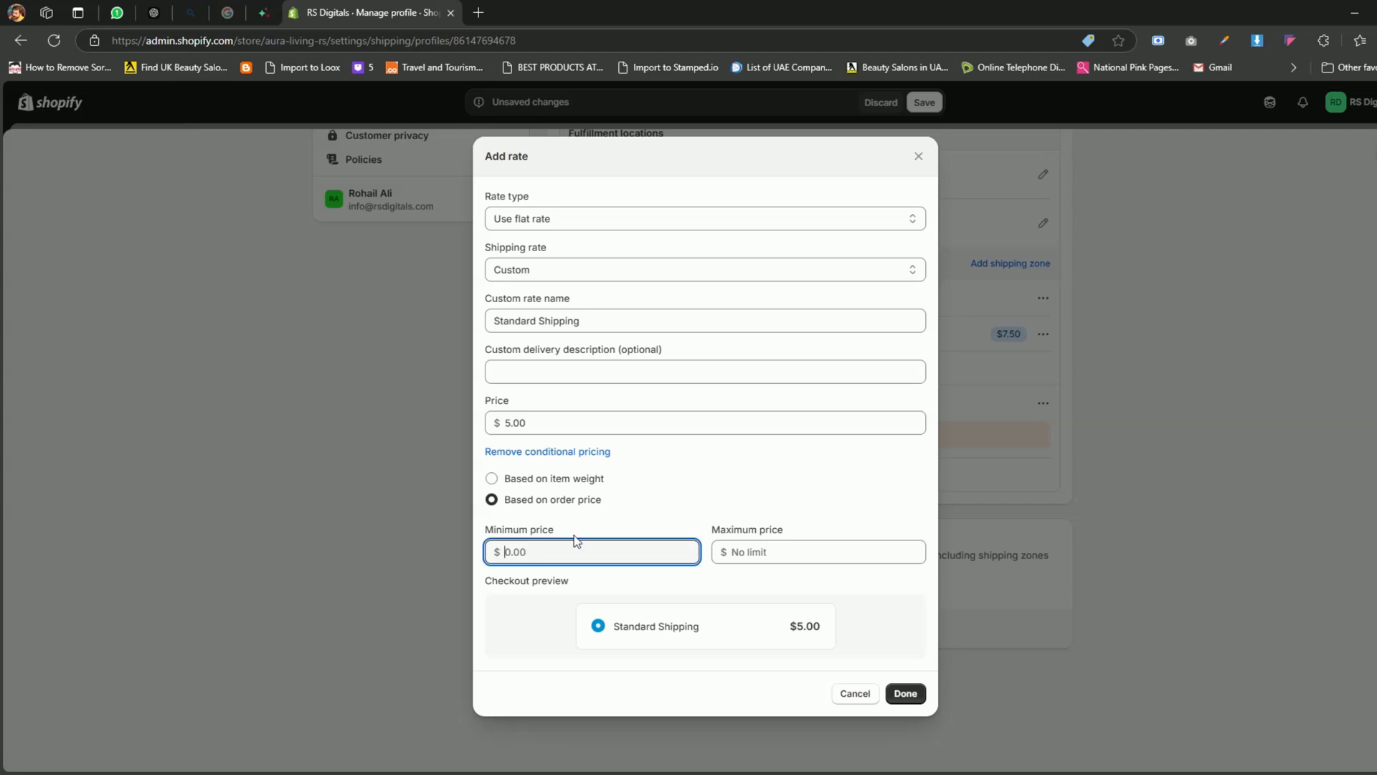
text(100)
click(689, 424)
key(BackSpace)
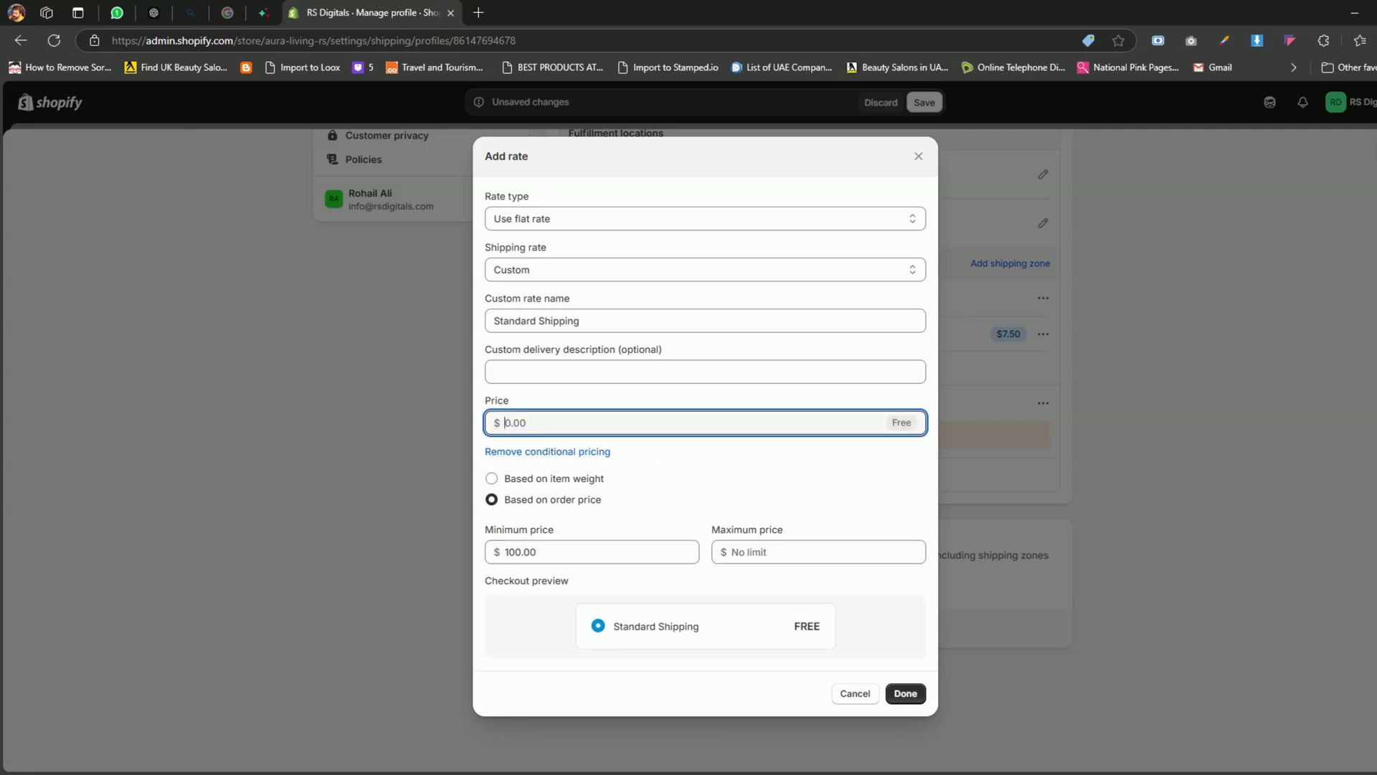
click(686, 522)
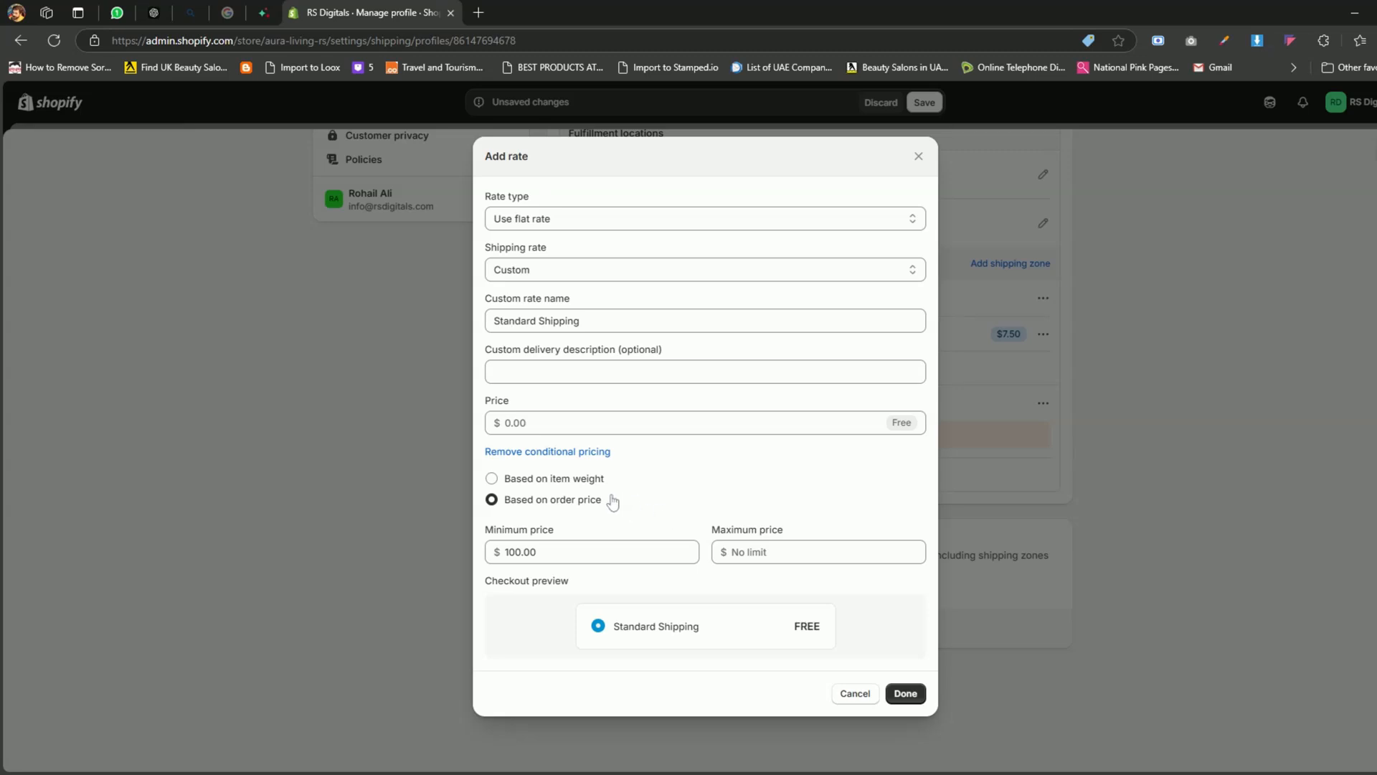
- Base the rate on item weight from 0 to 10 lb, price it at $5.00, and add it to the Domestic zone
click(570, 481)
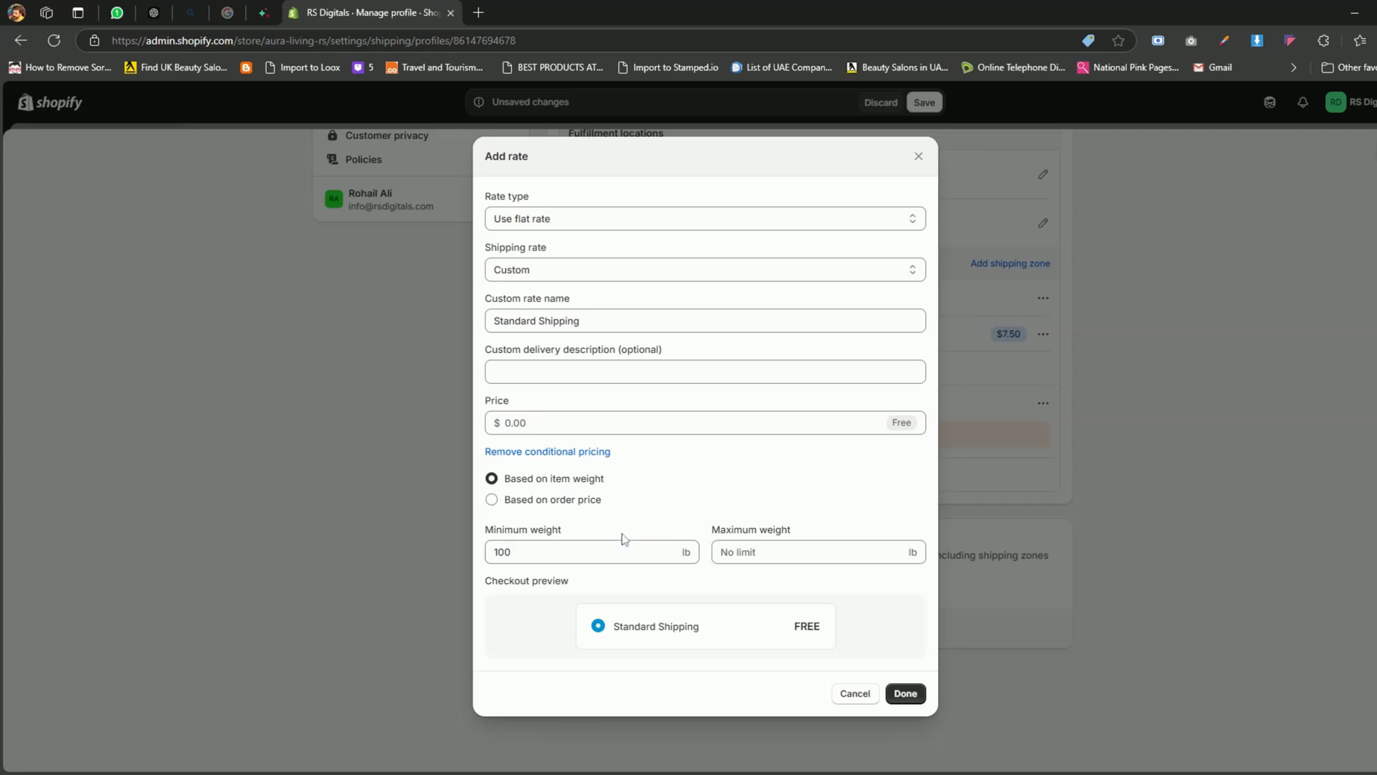
double_click(645, 552)
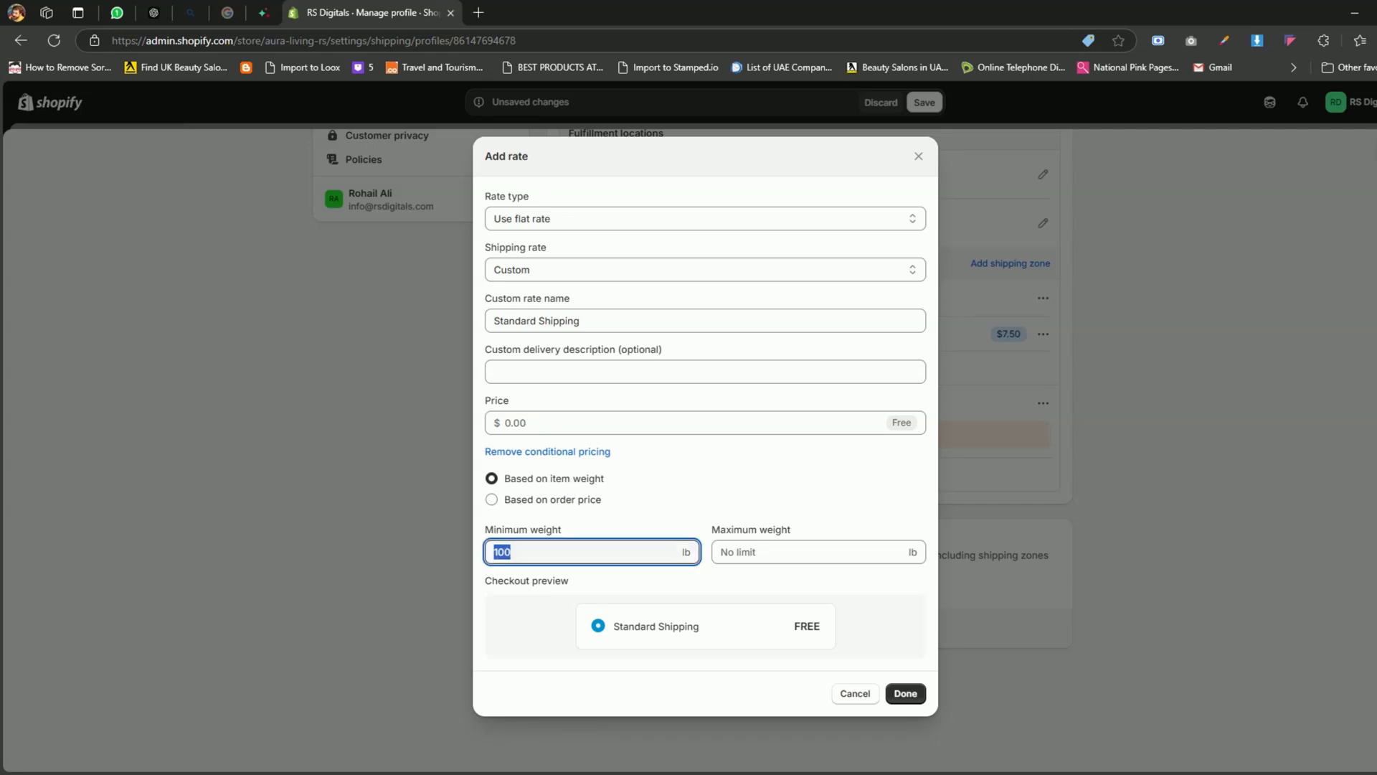
text(0)
key(Tab)
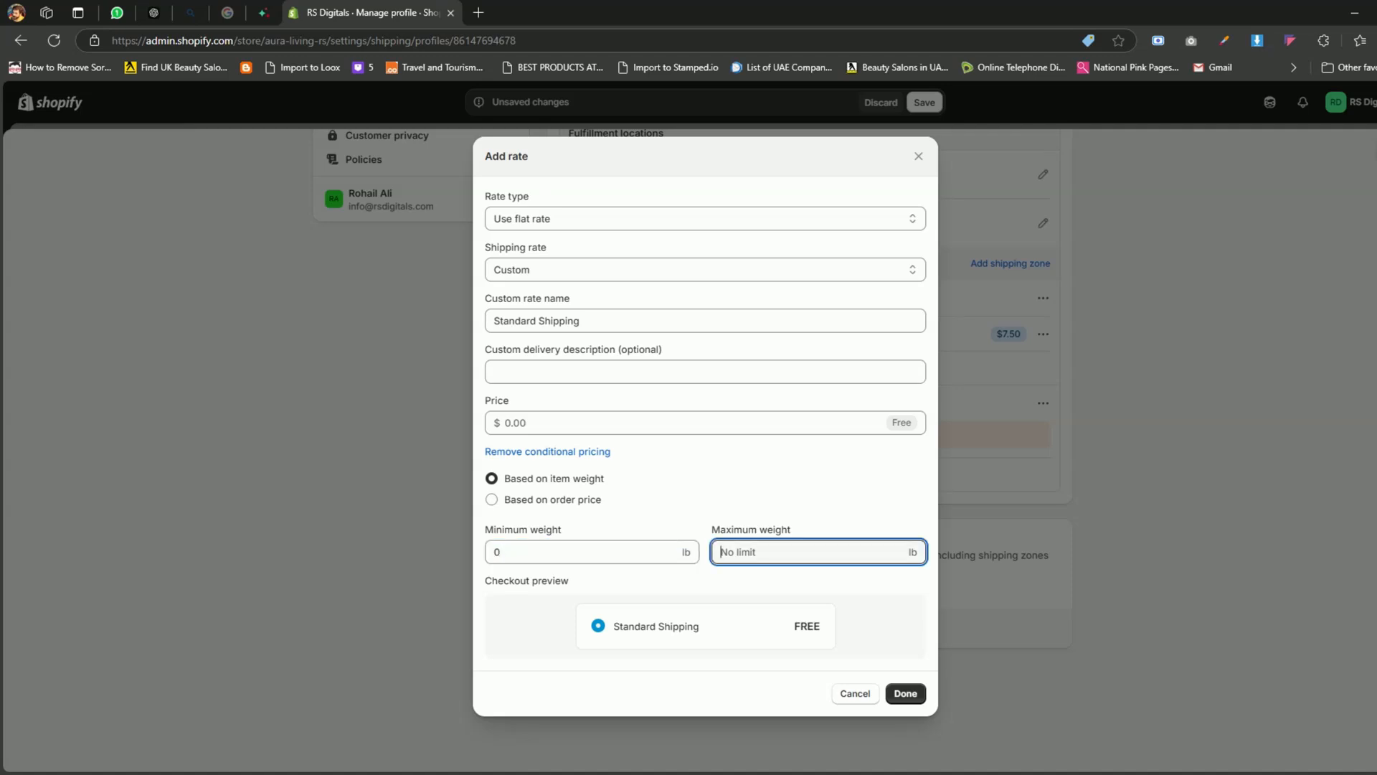
text(10)
click(657, 422)
text(5)
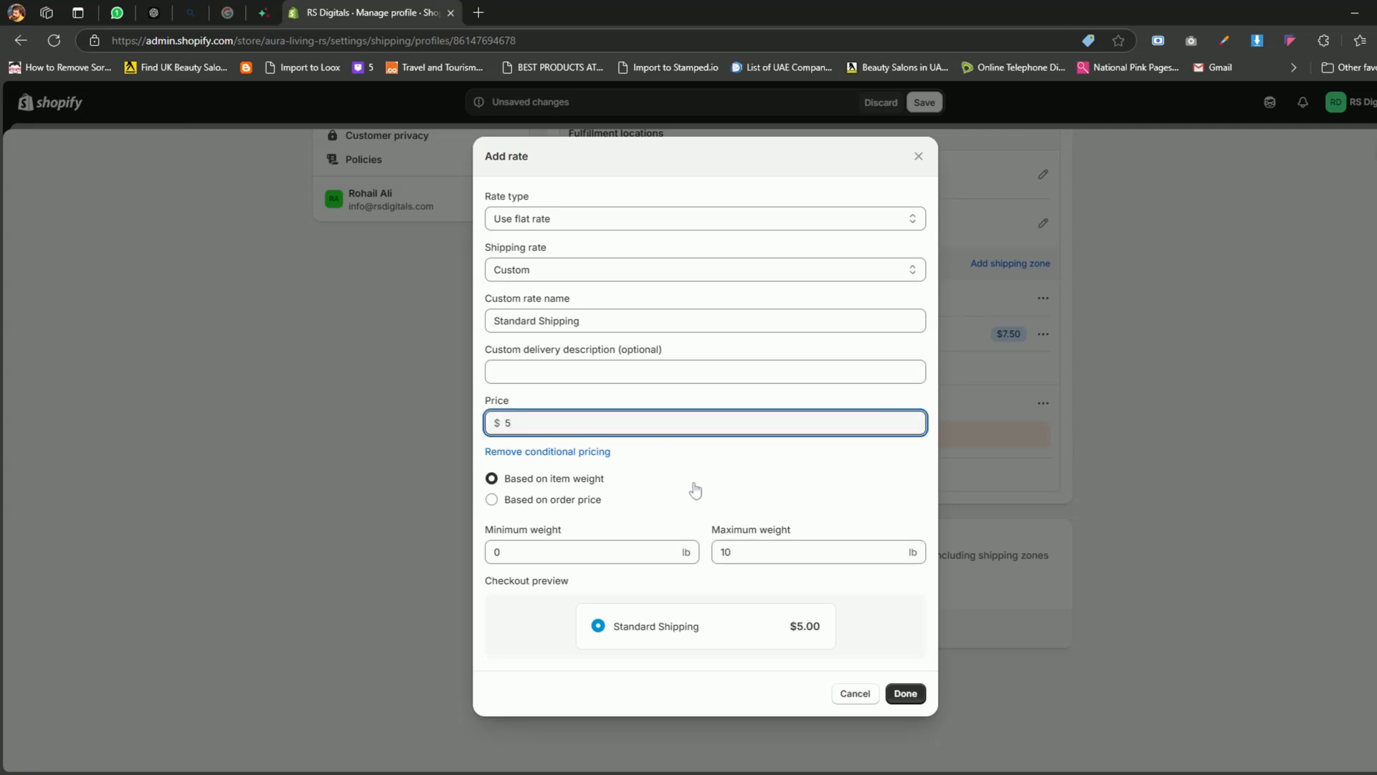
click(905, 693)
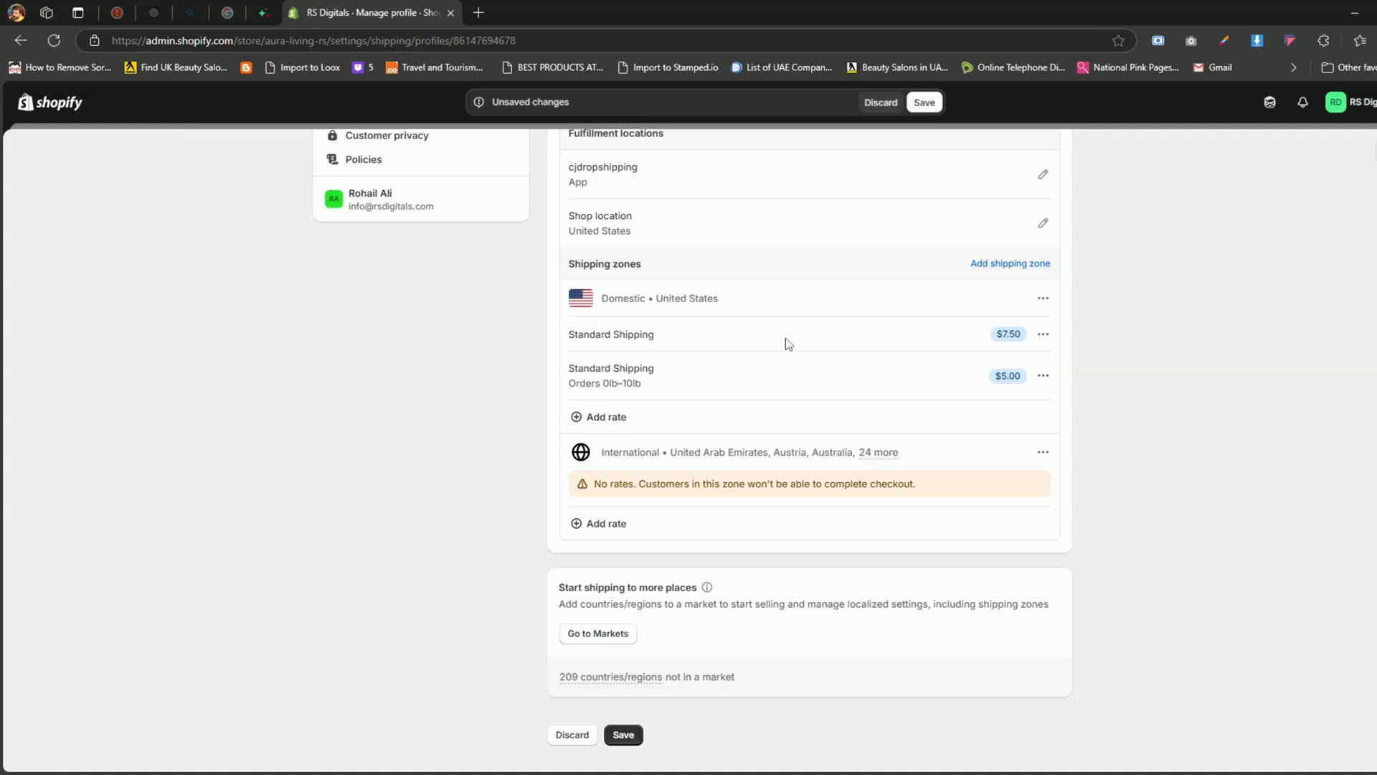
drag(656, 335, 568, 335)
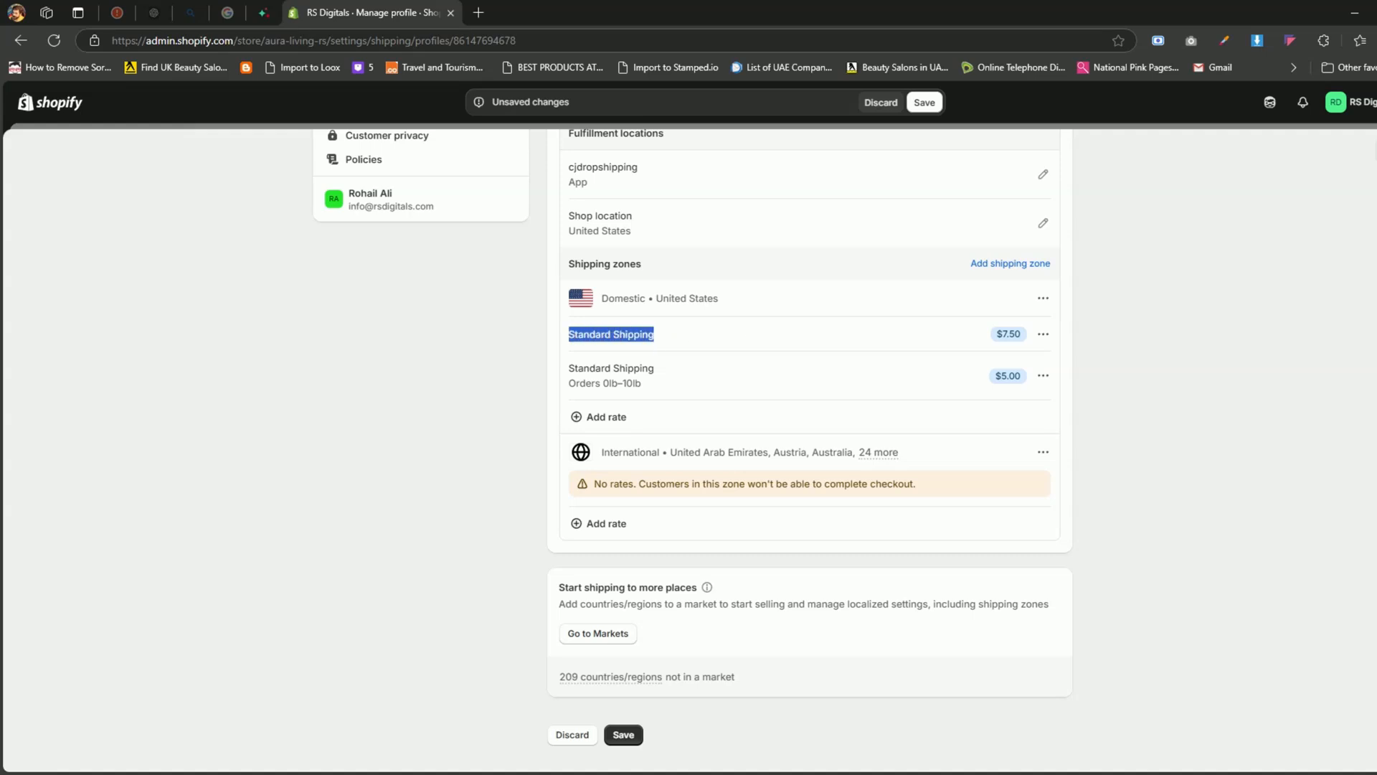
click(680, 387)
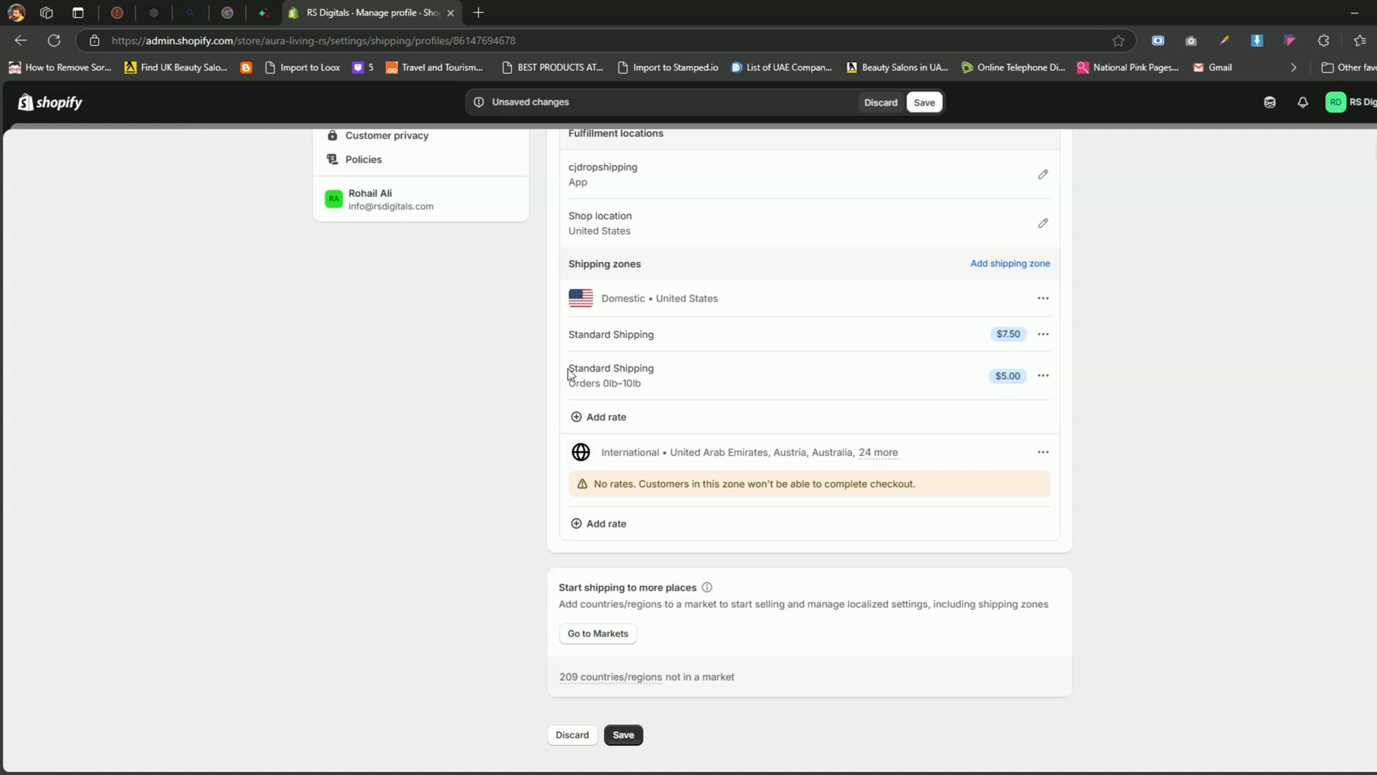
drag(568, 368, 665, 377)
click(728, 396)
- Start a third Domestic flat rate with item weight conditions from 10 to 20 lb and a price of $9.50
click(620, 420)
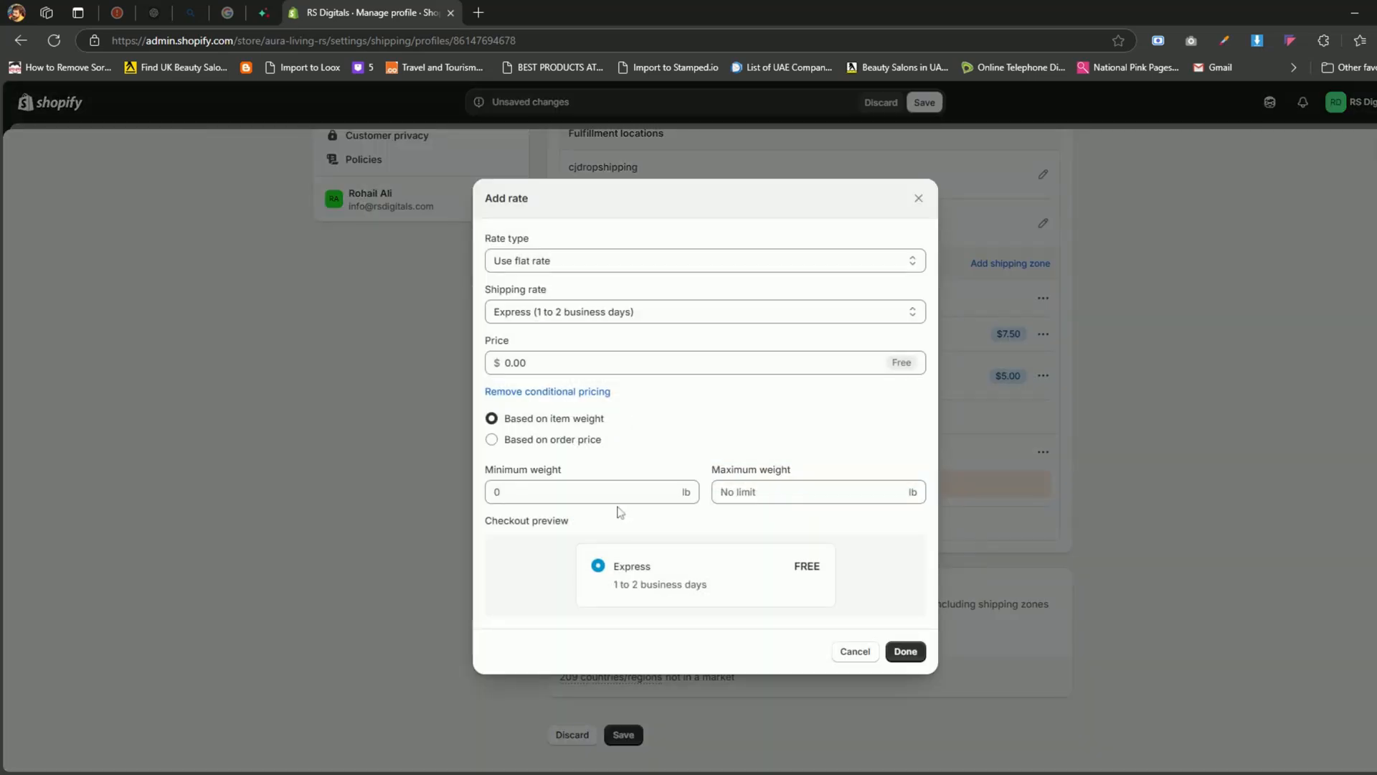
click(615, 492)
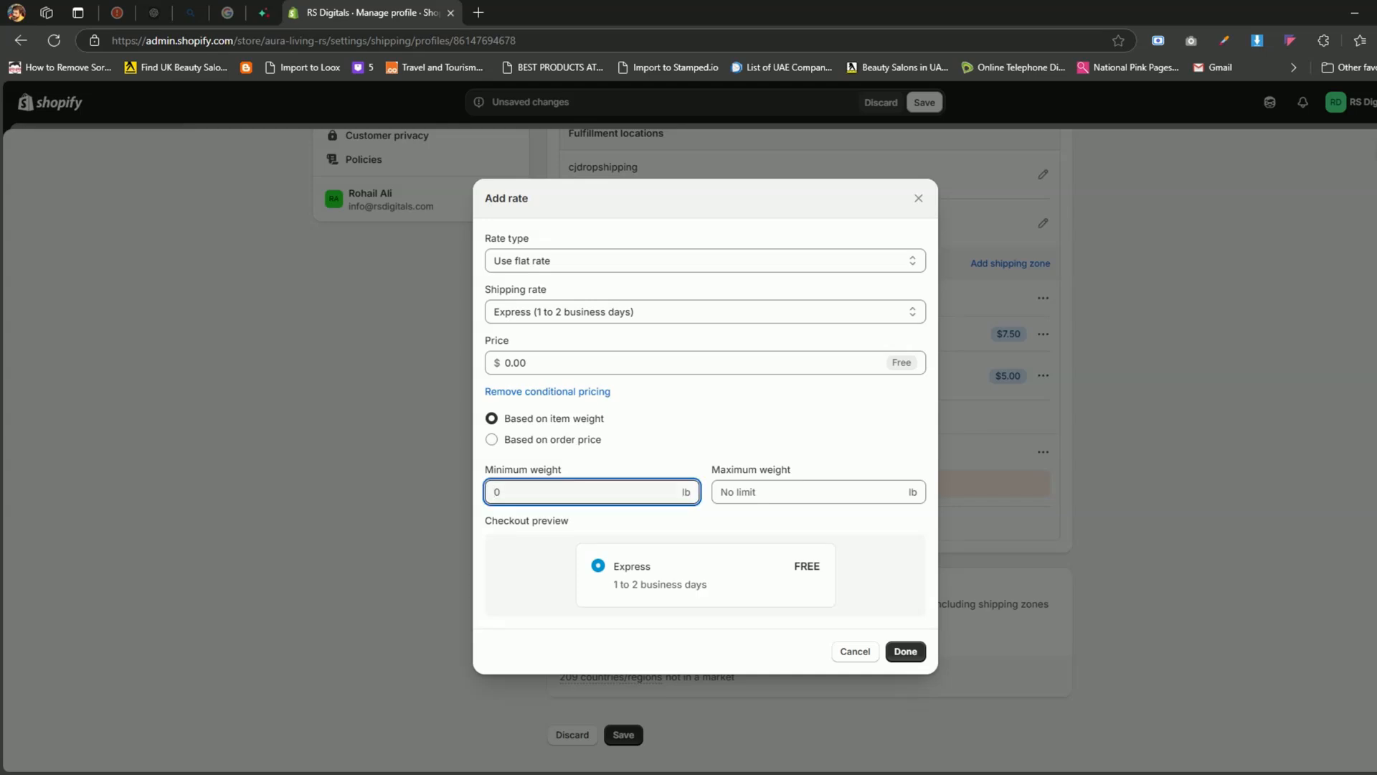
text(10)
click(811, 492)
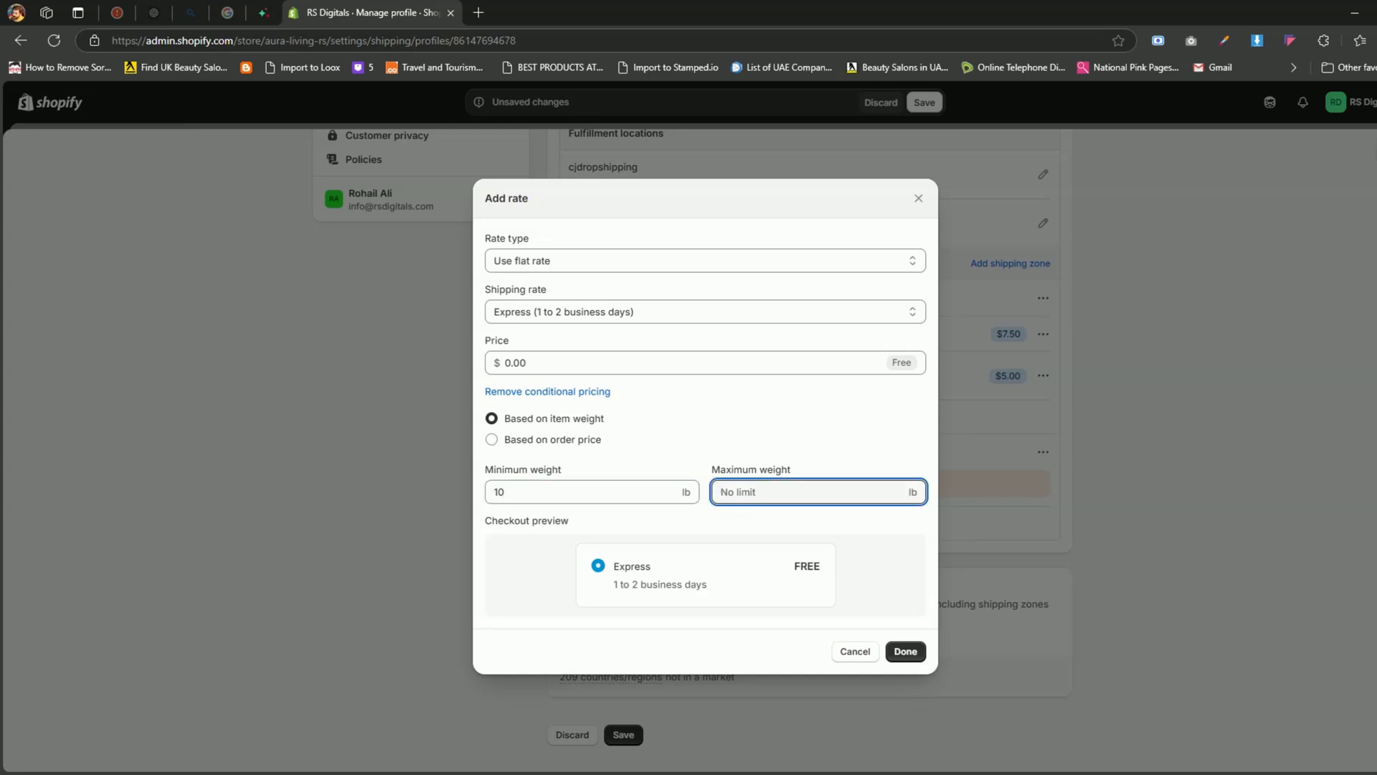
text(20)
click(617, 362)
text(9.50)
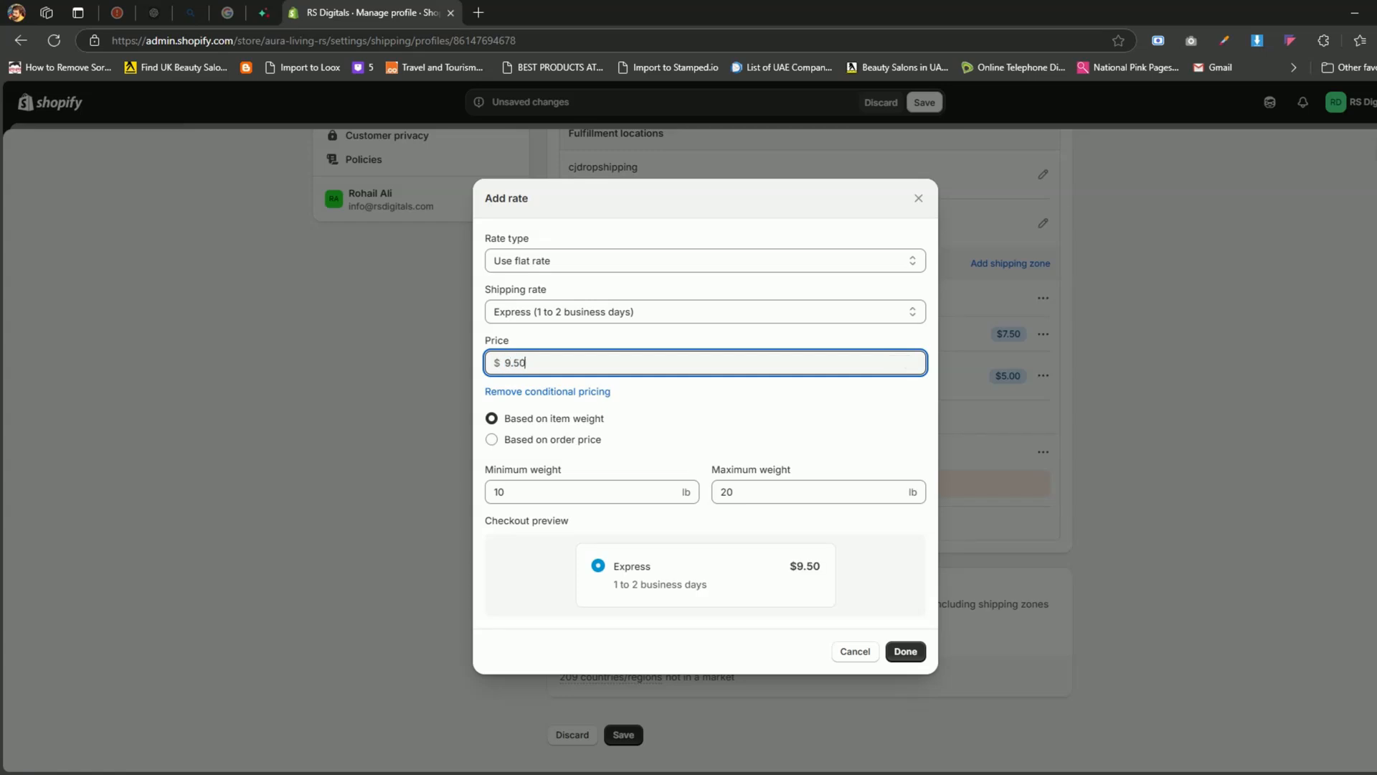
- Change the third rate to a Custom shipping rate named "Standard Shipping" and add it to the Domestic zone
click(594, 322)
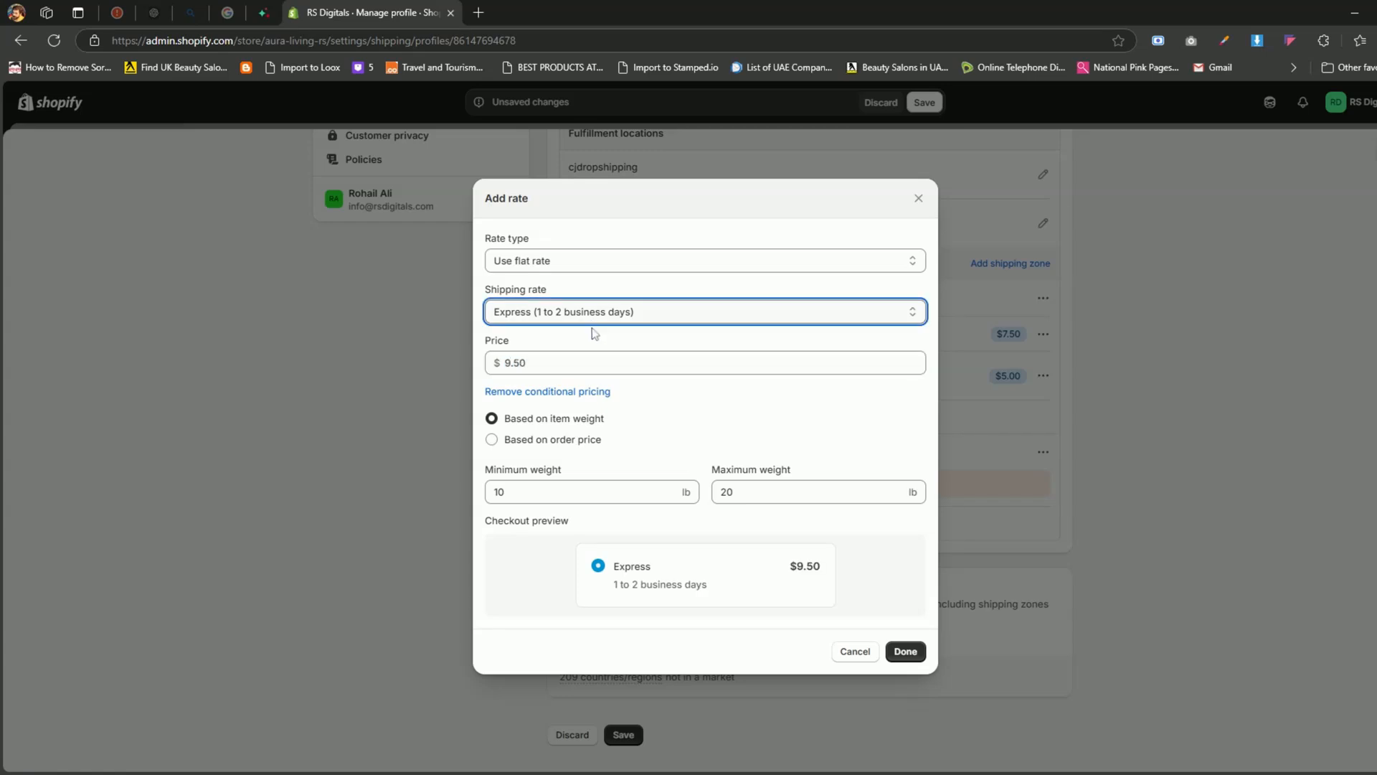
click(585, 371)
click(562, 325)
text(S)
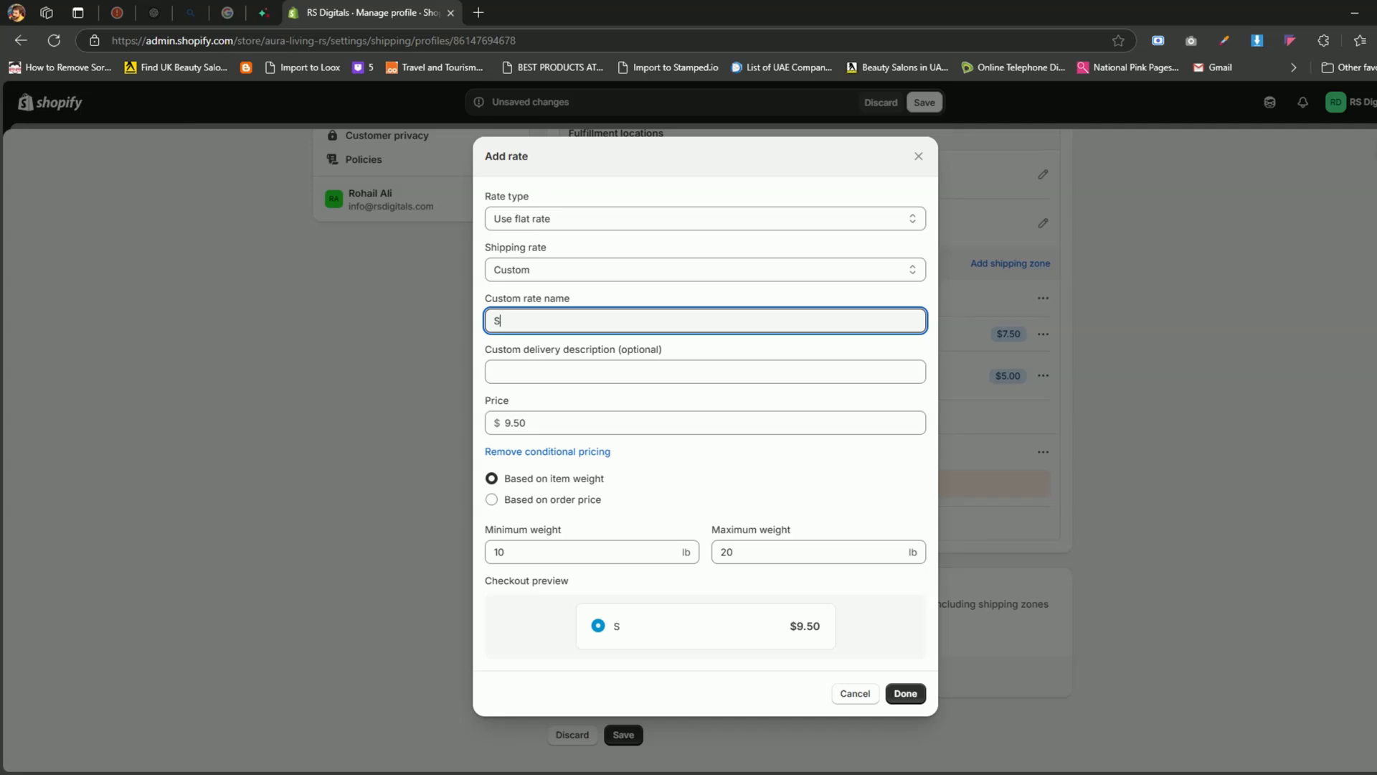
text(tandard Shipping)
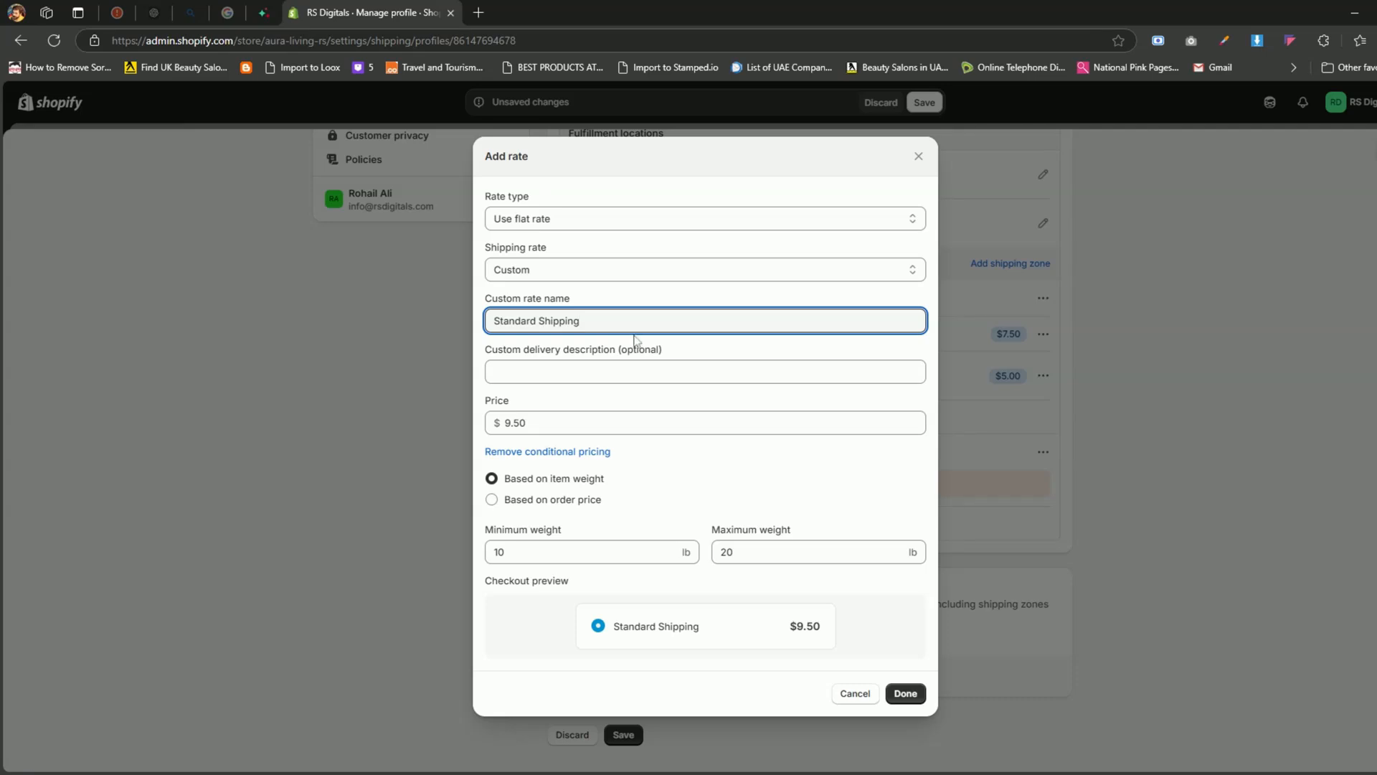
click(692, 357)
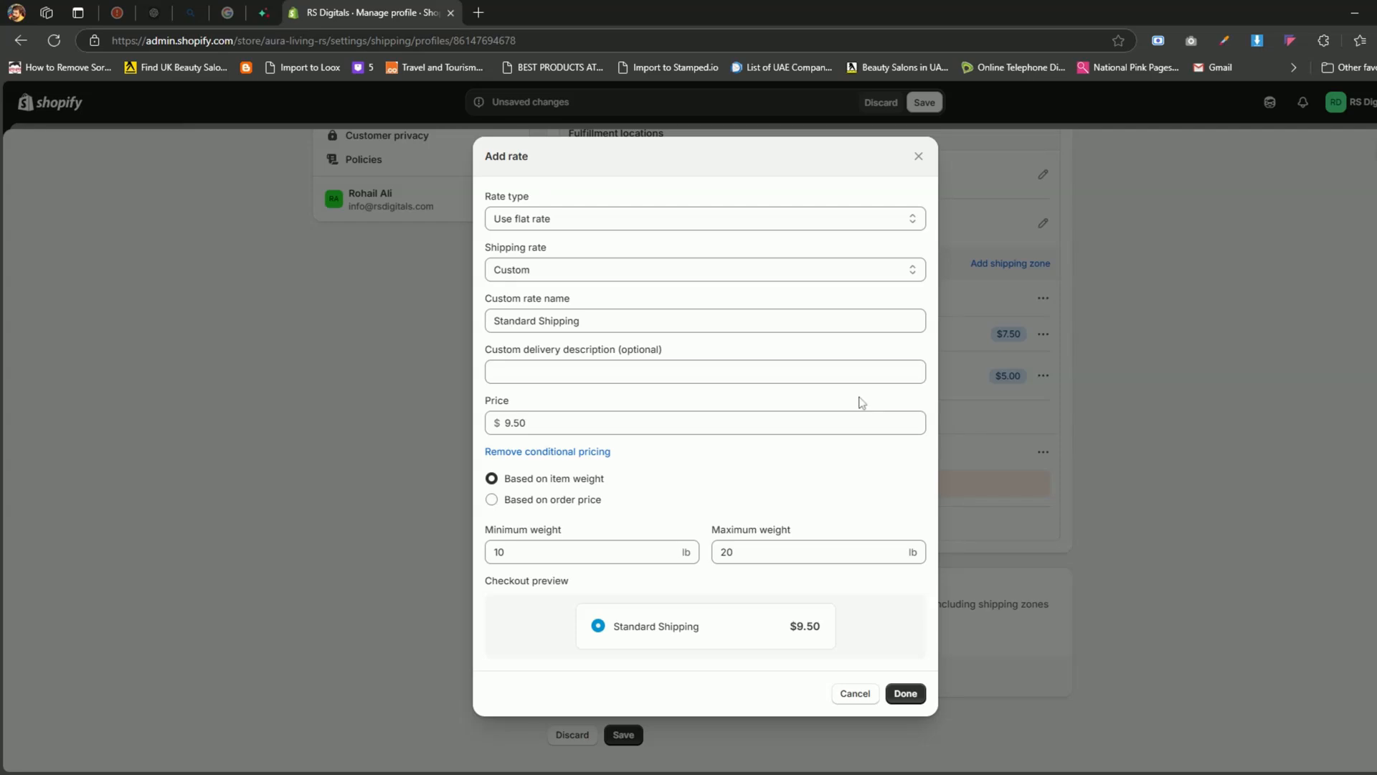
click(906, 693)
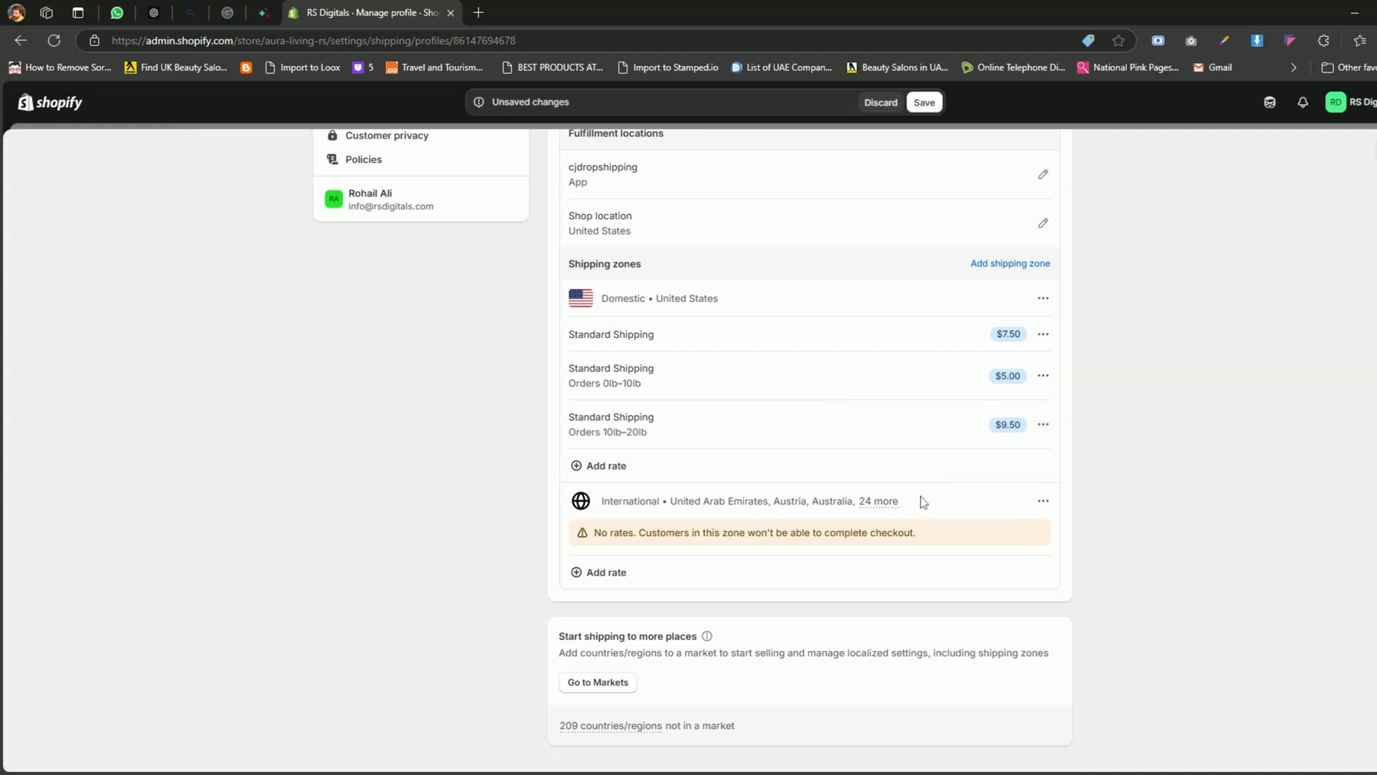
- Try Europe as the International zone's name, restore "International", and review the countries and regions the zone includes
click(1043, 500)
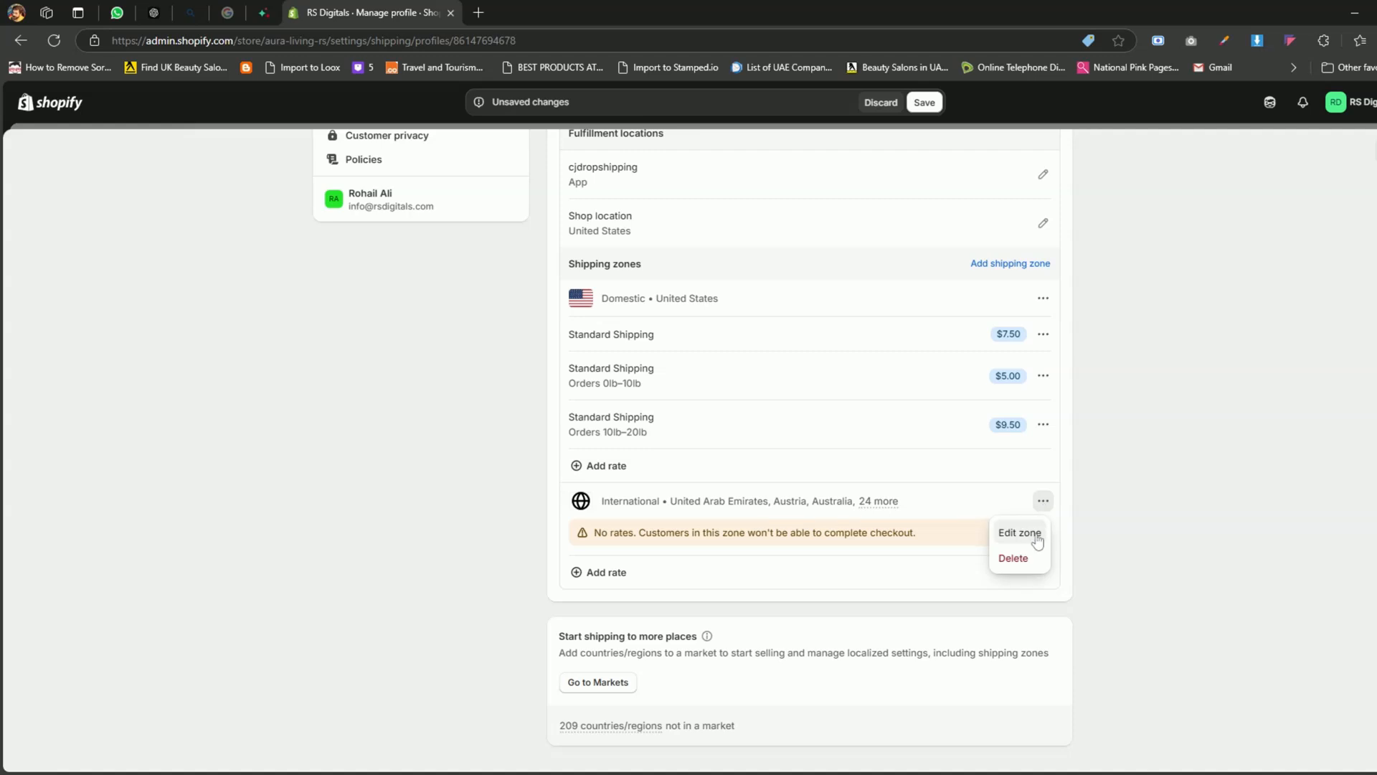
click(1020, 533)
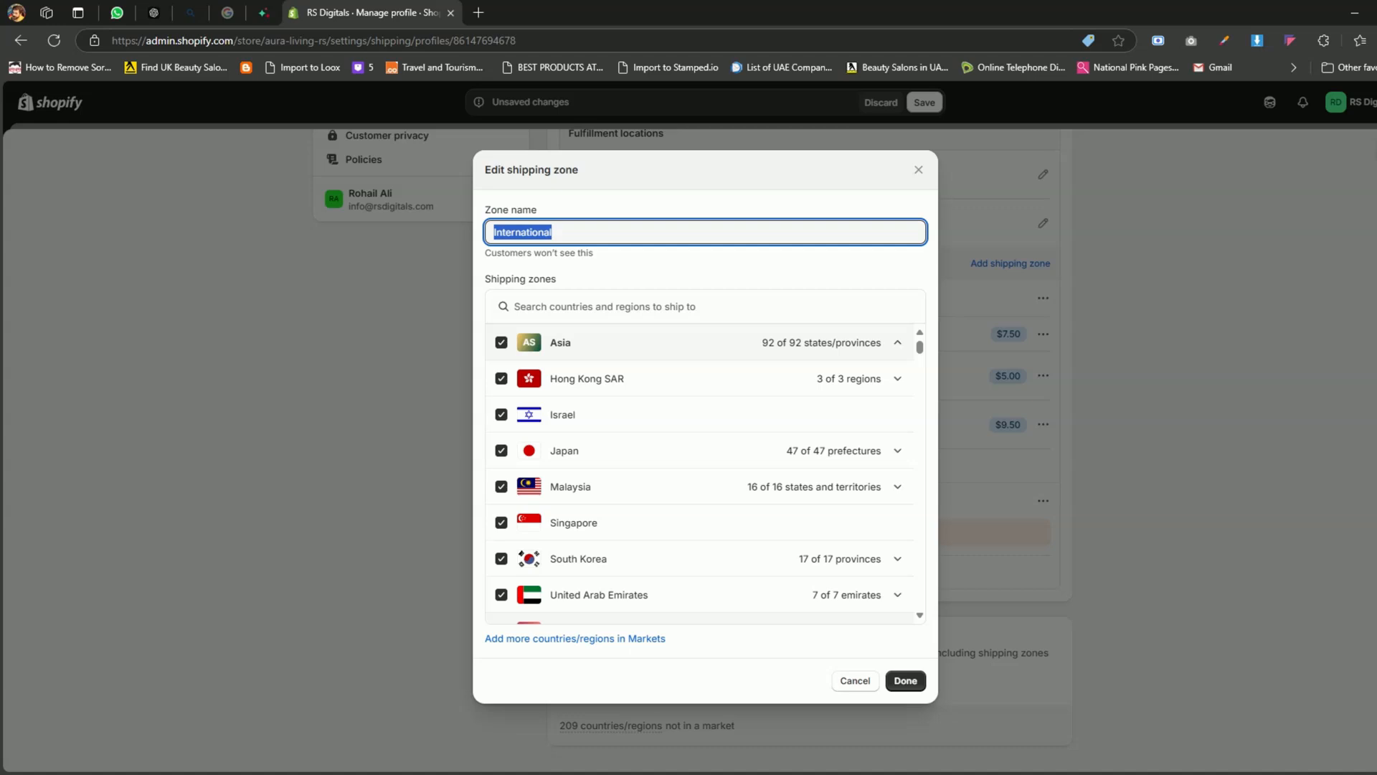
text(Europe)
key(ctrl+a)
text(International)
click(702, 279)
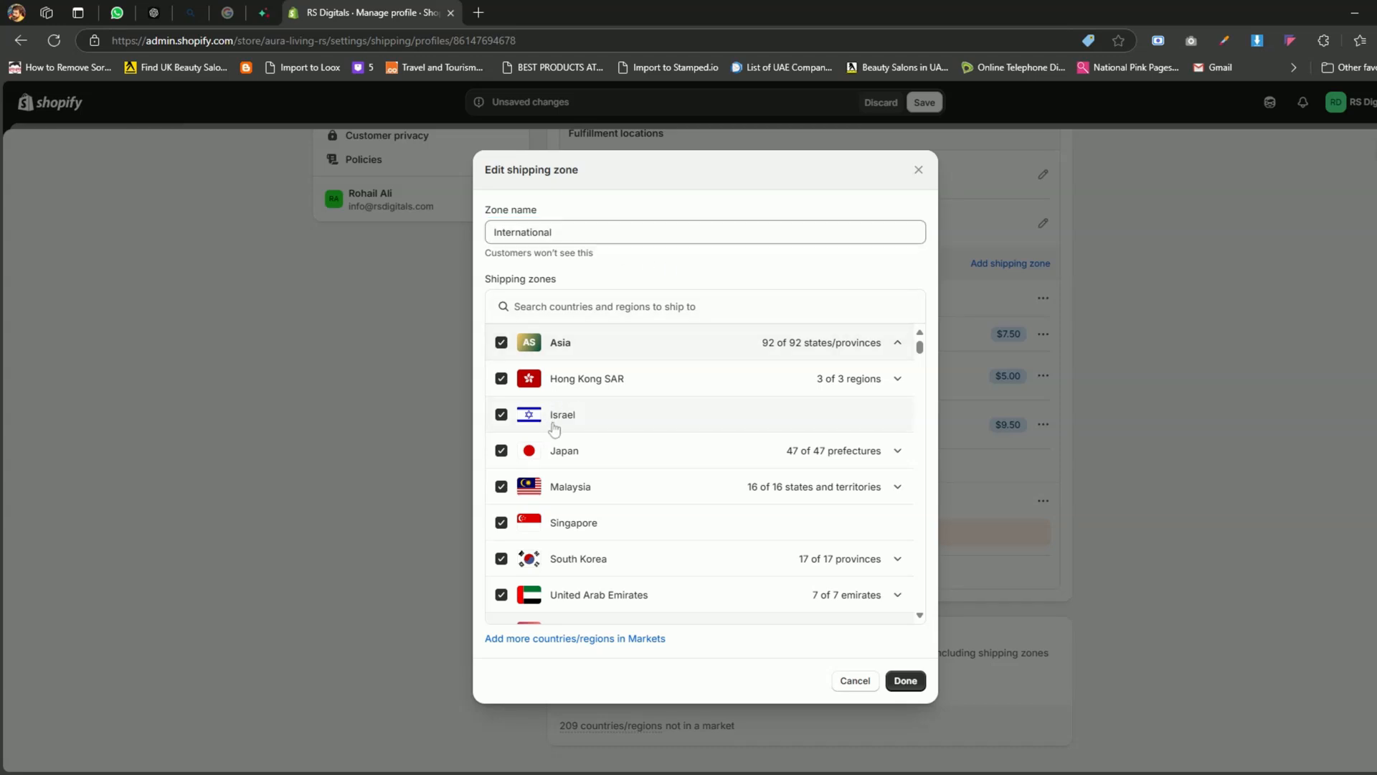
scroll(556, 429, down, 15)
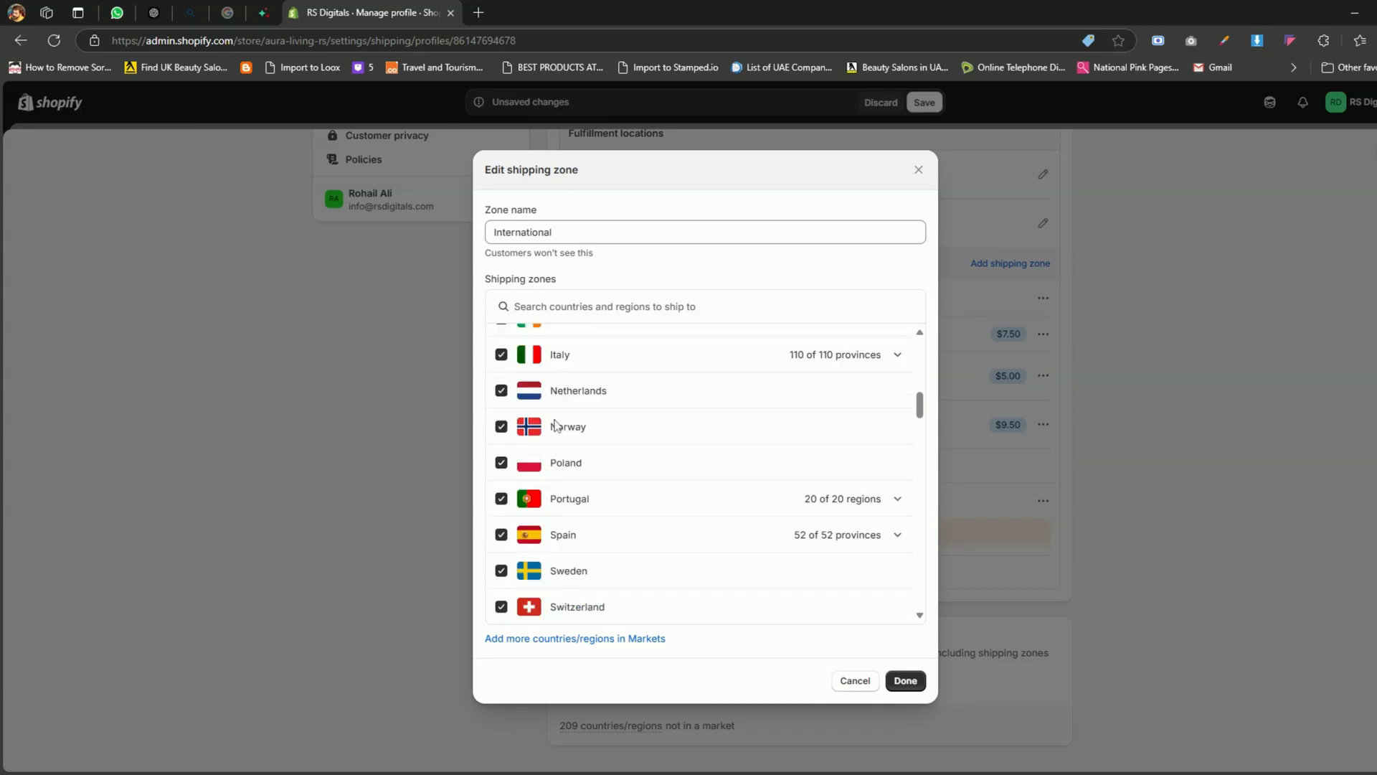
scroll(557, 425, up, 5)
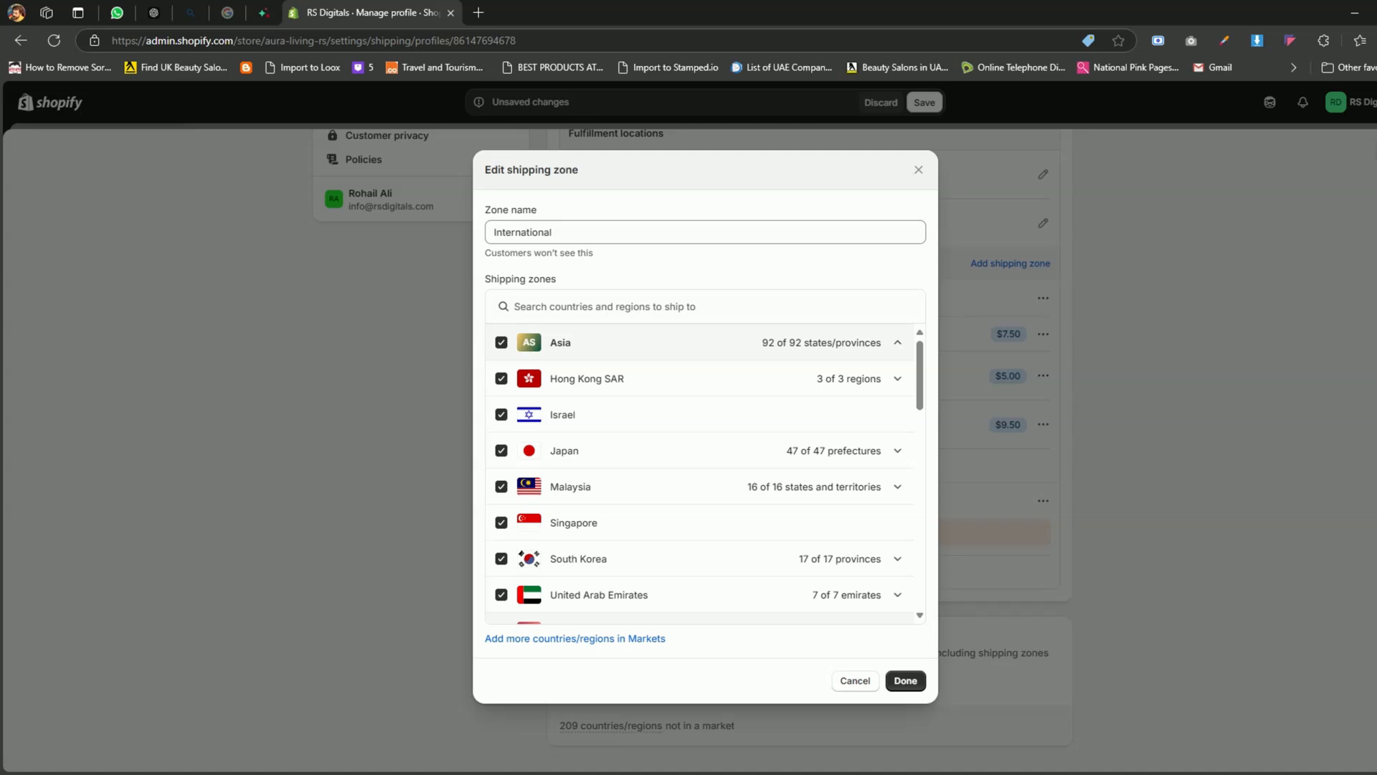
click(905, 681)
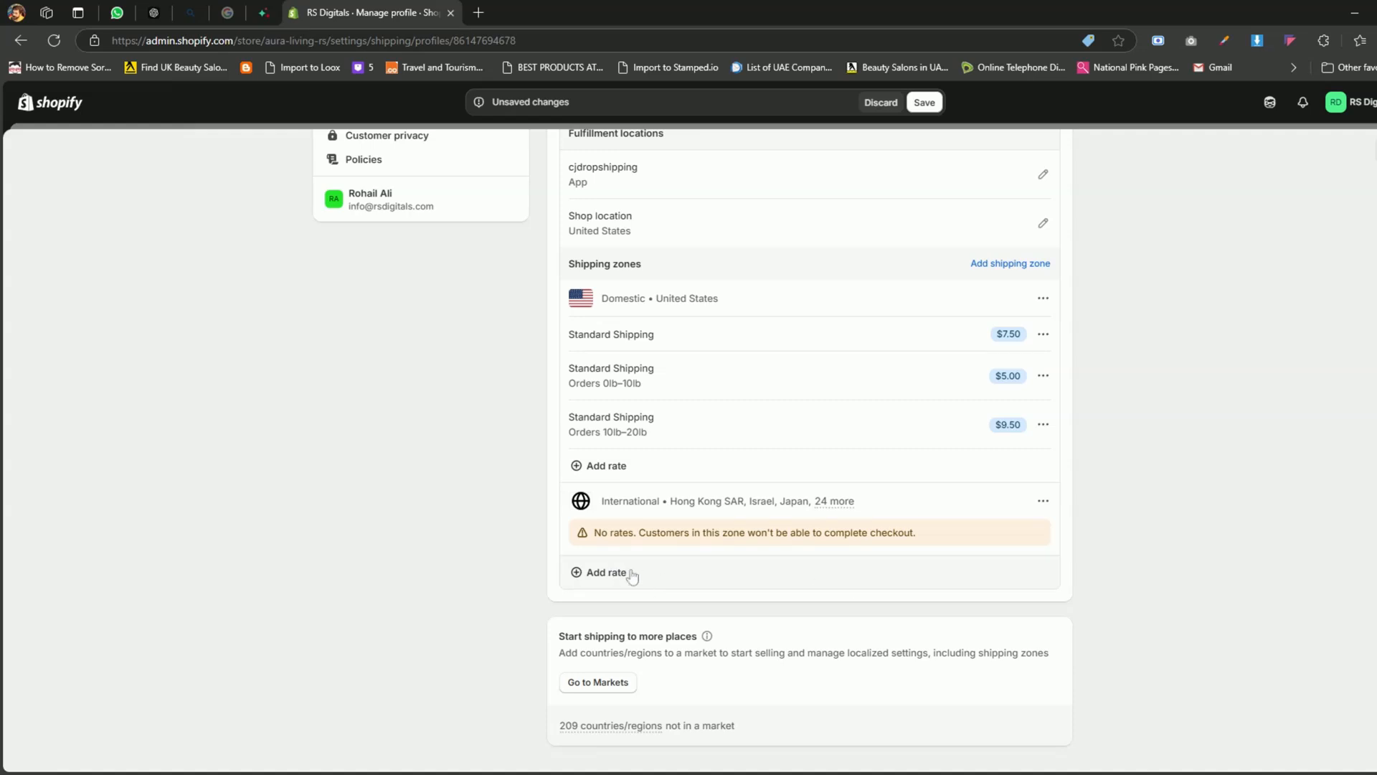
- Add a Custom flat rate named "Standard Shipping" priced at $25 to the International zone
click(608, 574)
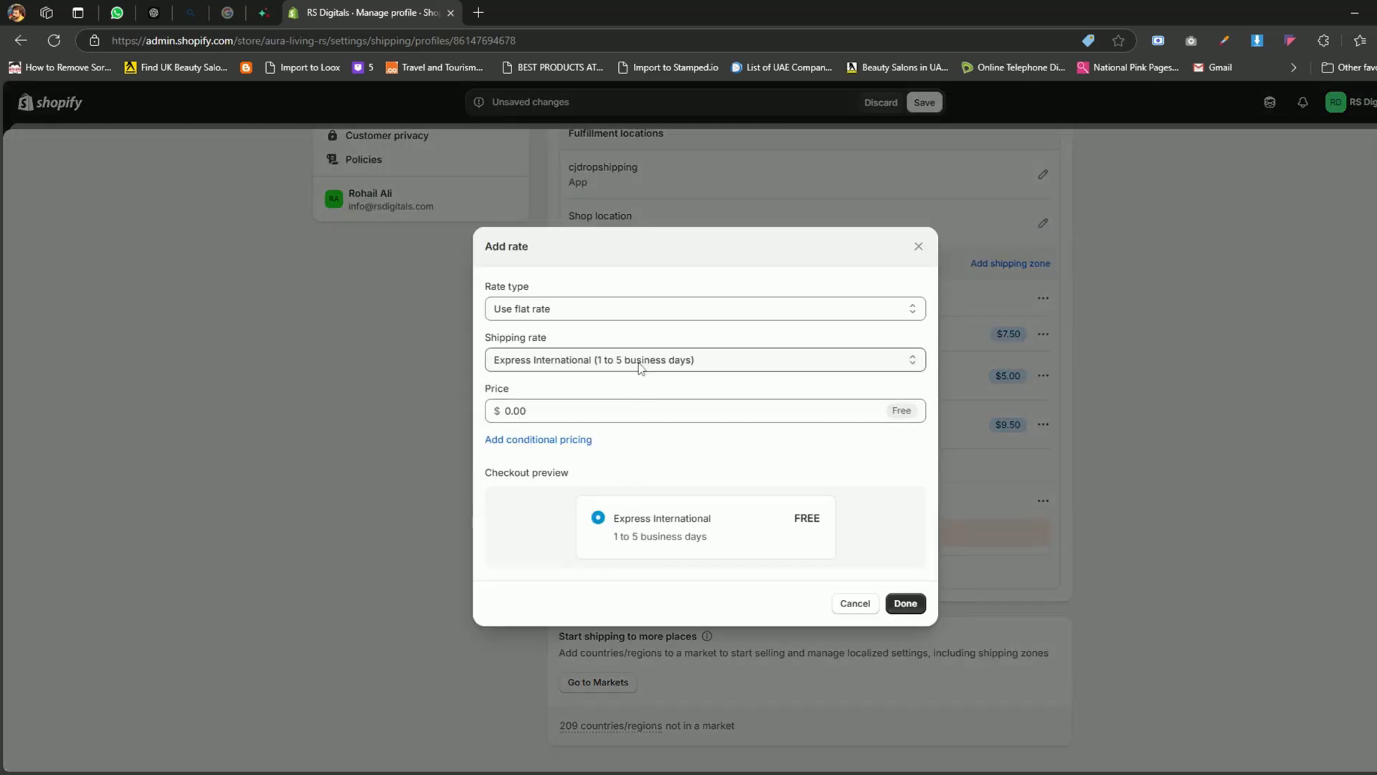
click(639, 361)
click(640, 369)
text(Standa)
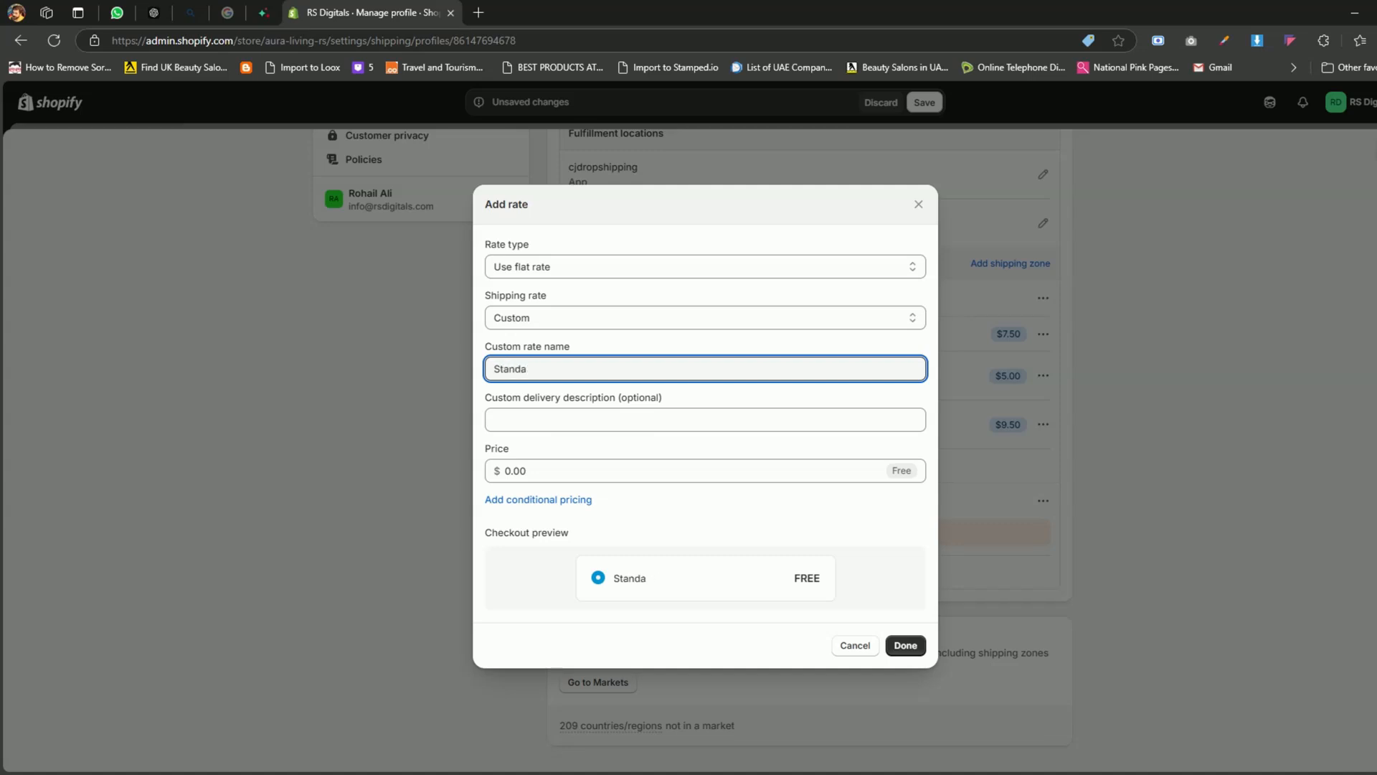
text(rd Shipping)
click(513, 471)
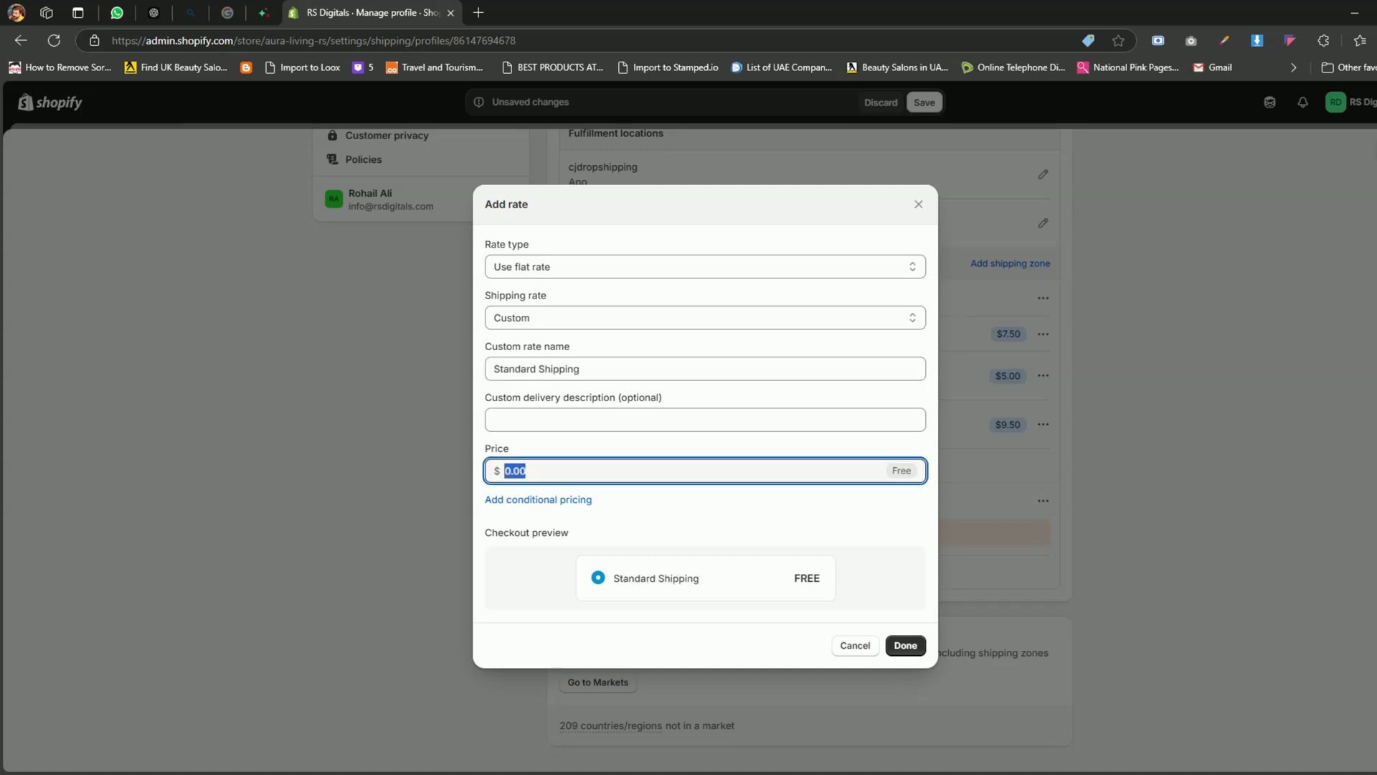
text(25)
click(904, 647)
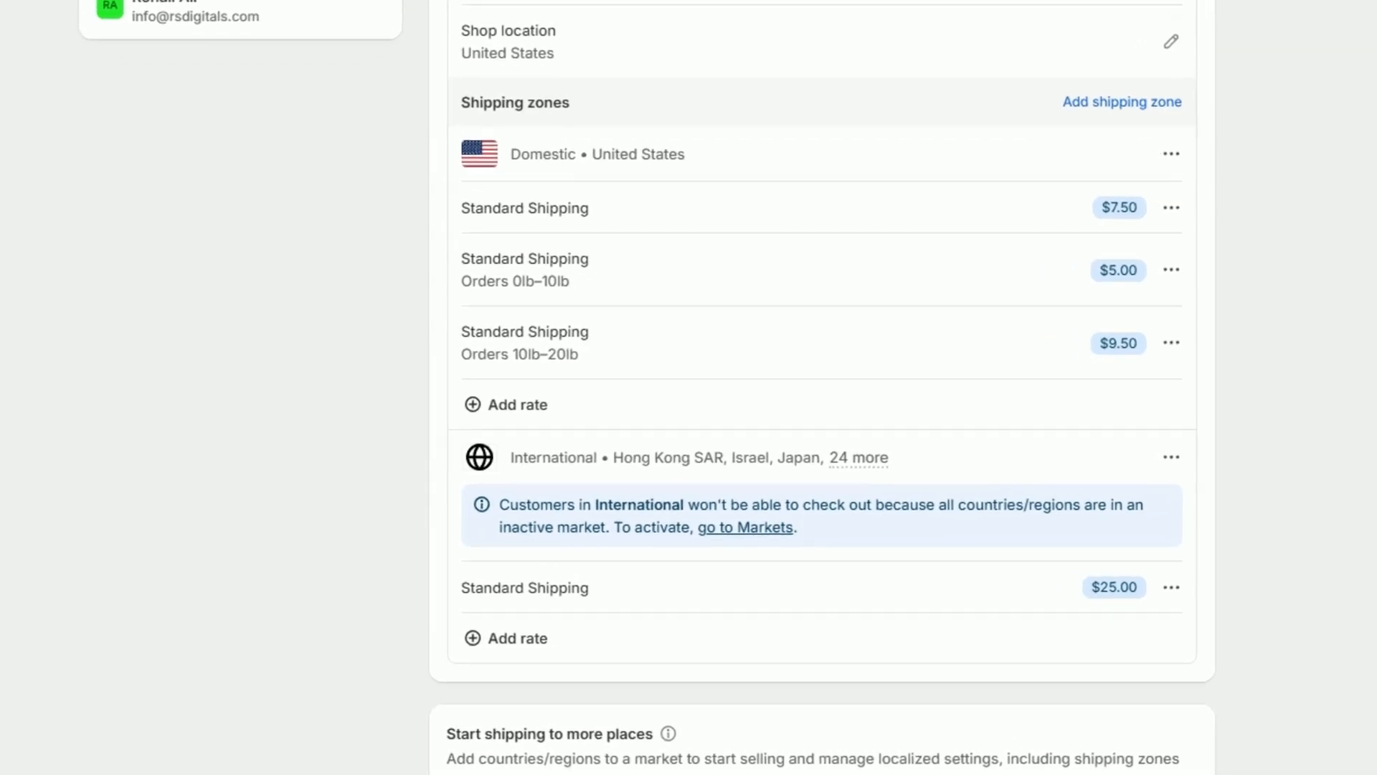
- Read the notice on the International zone and save the shipping profile changes
drag(500, 504, 883, 534)
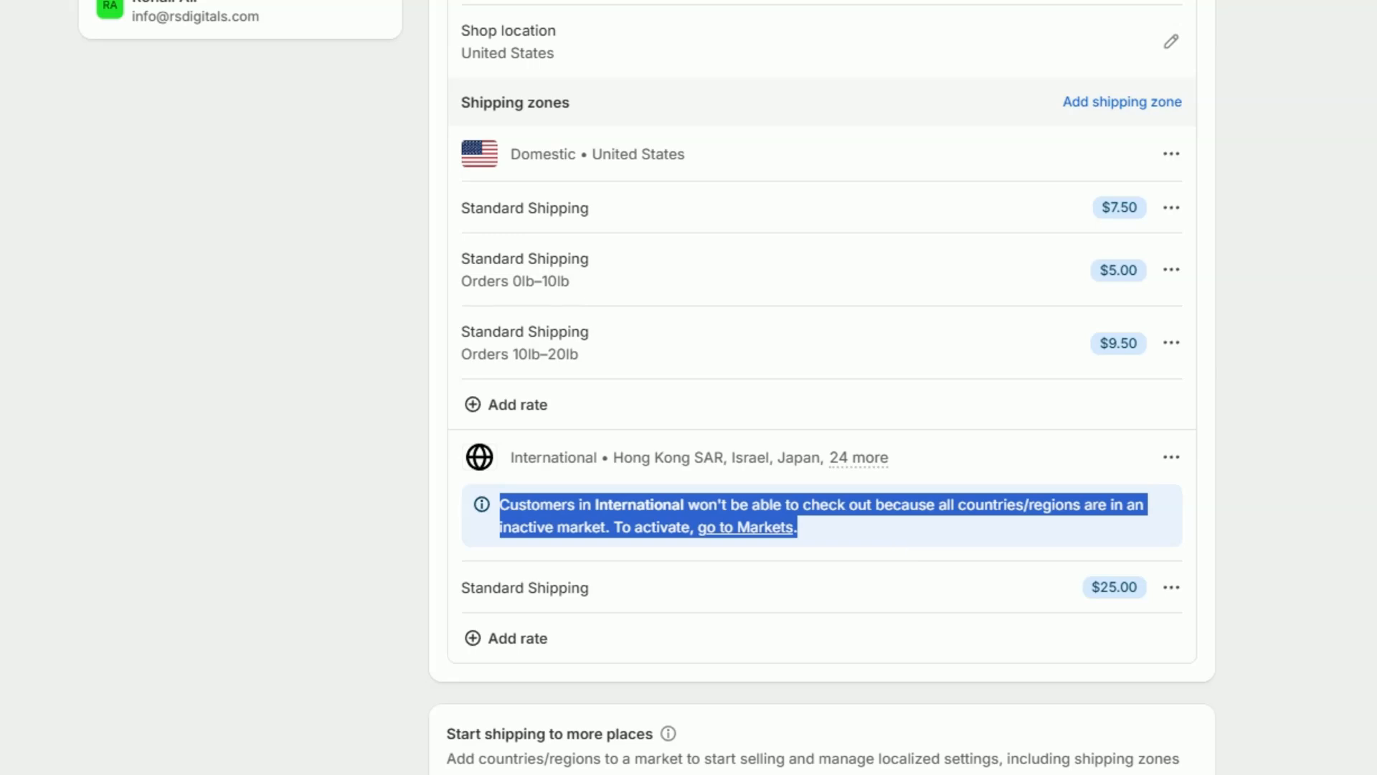
click(907, 539)
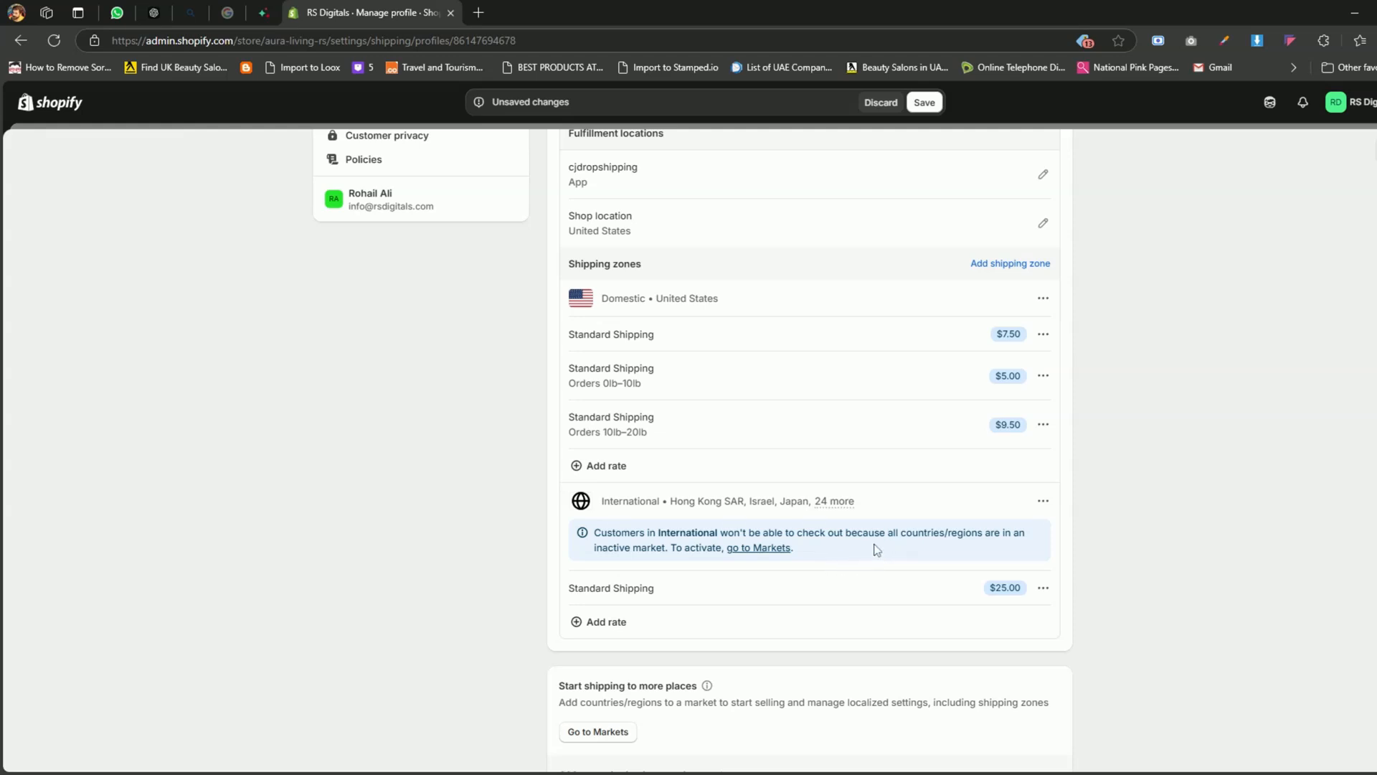
click(925, 102)
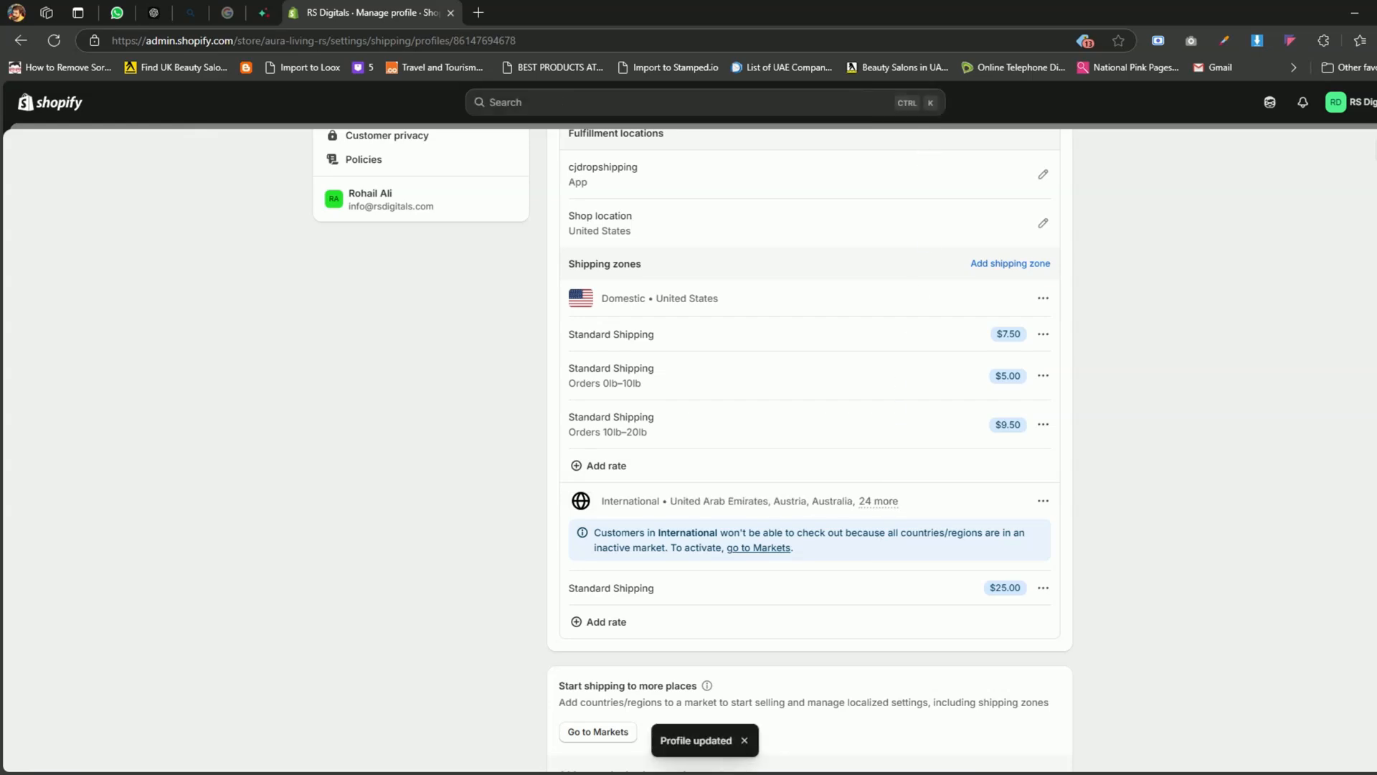
- Set the International market's status to Active in the store's Markets settings and save the change
scroll(455, 388, up, 5)
click(359, 344)
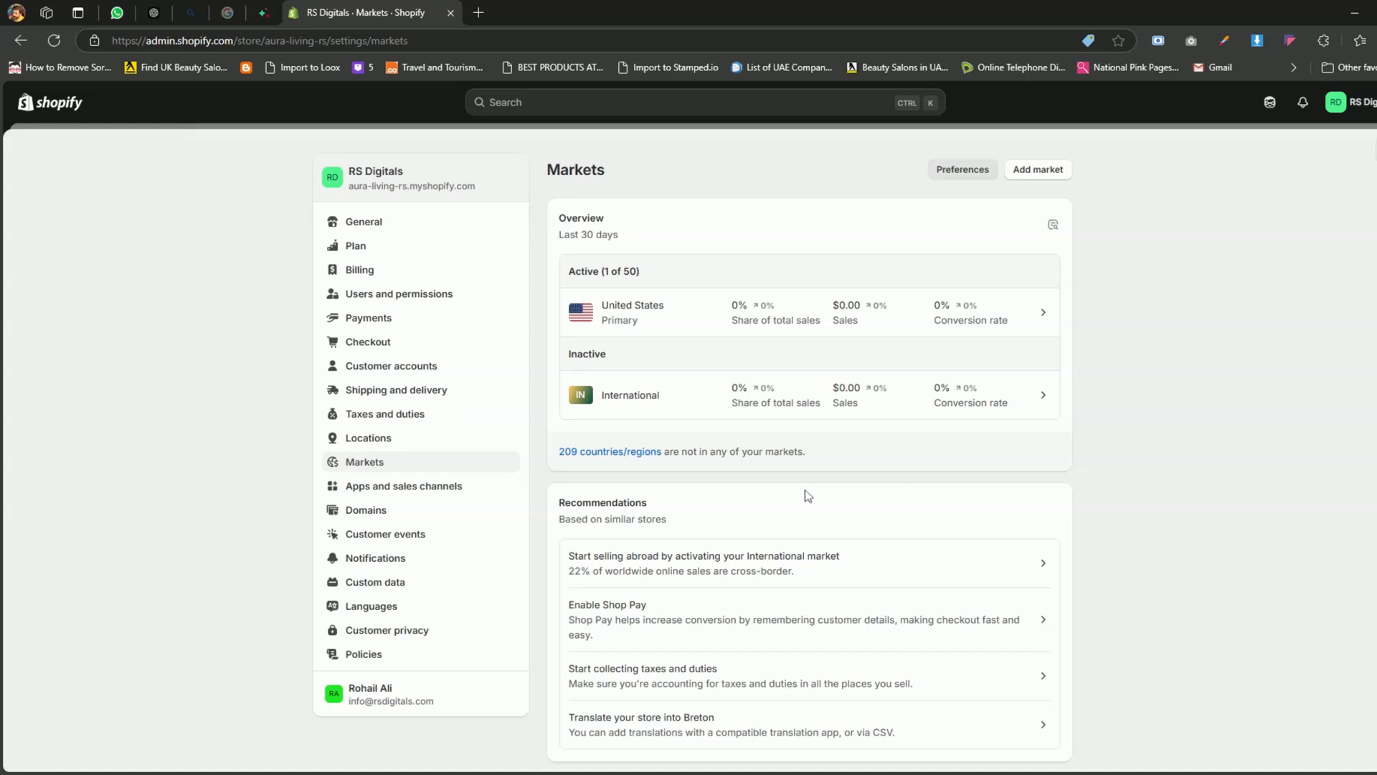
click(855, 402)
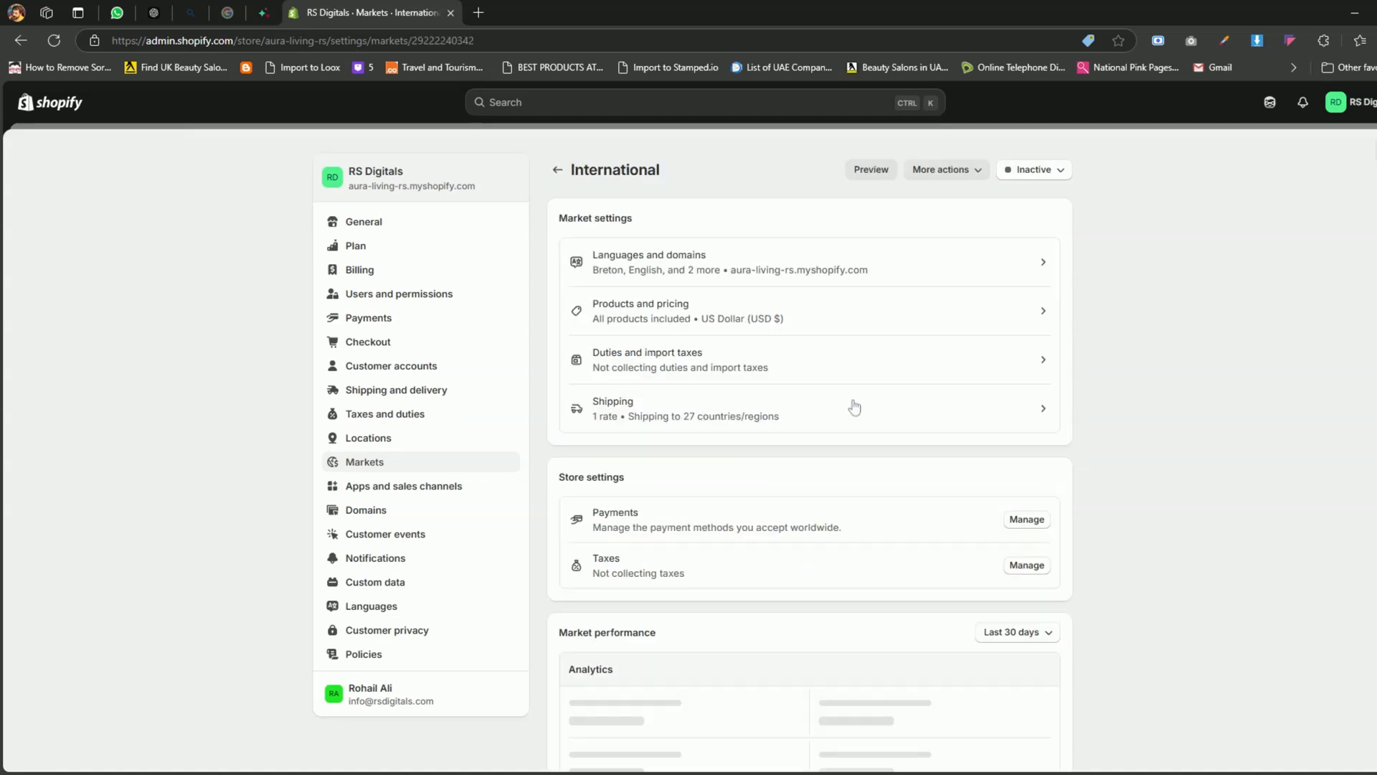
click(1059, 181)
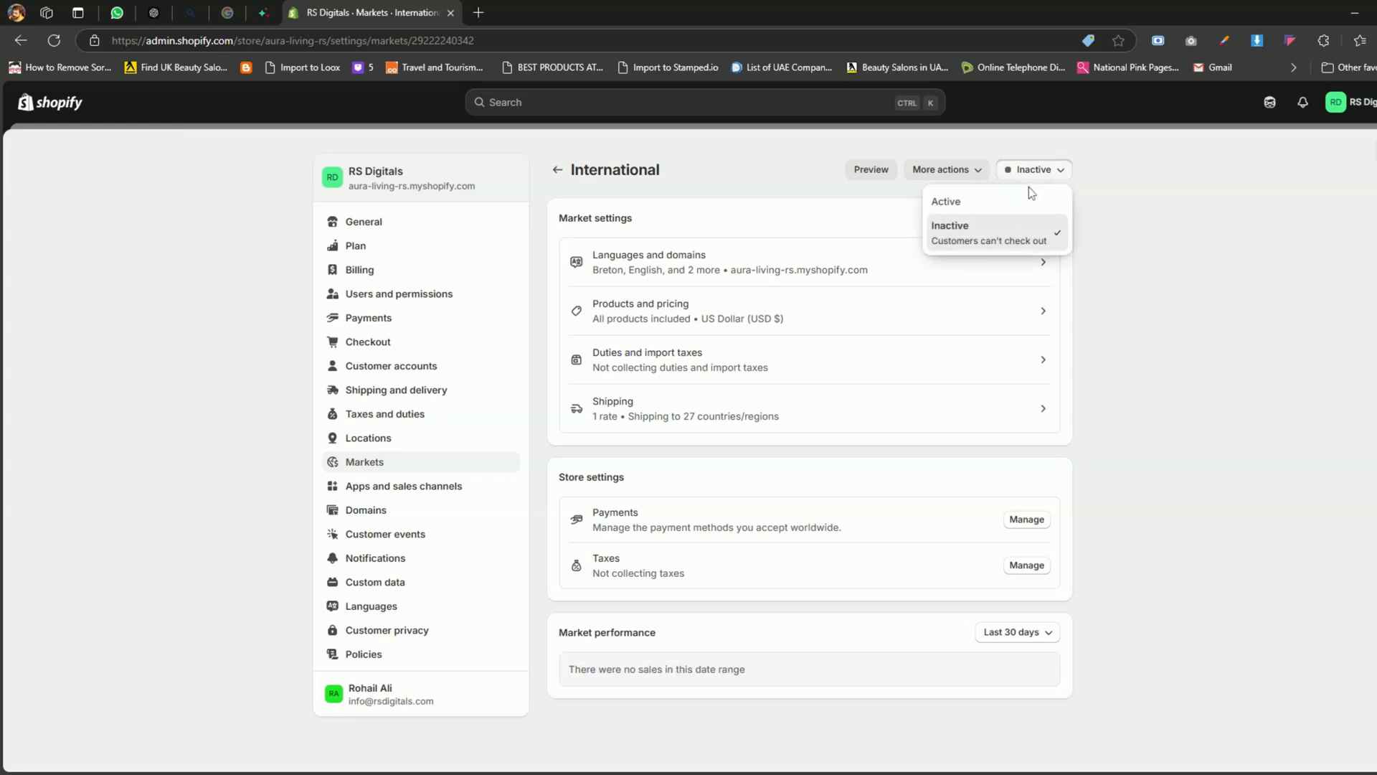
click(988, 208)
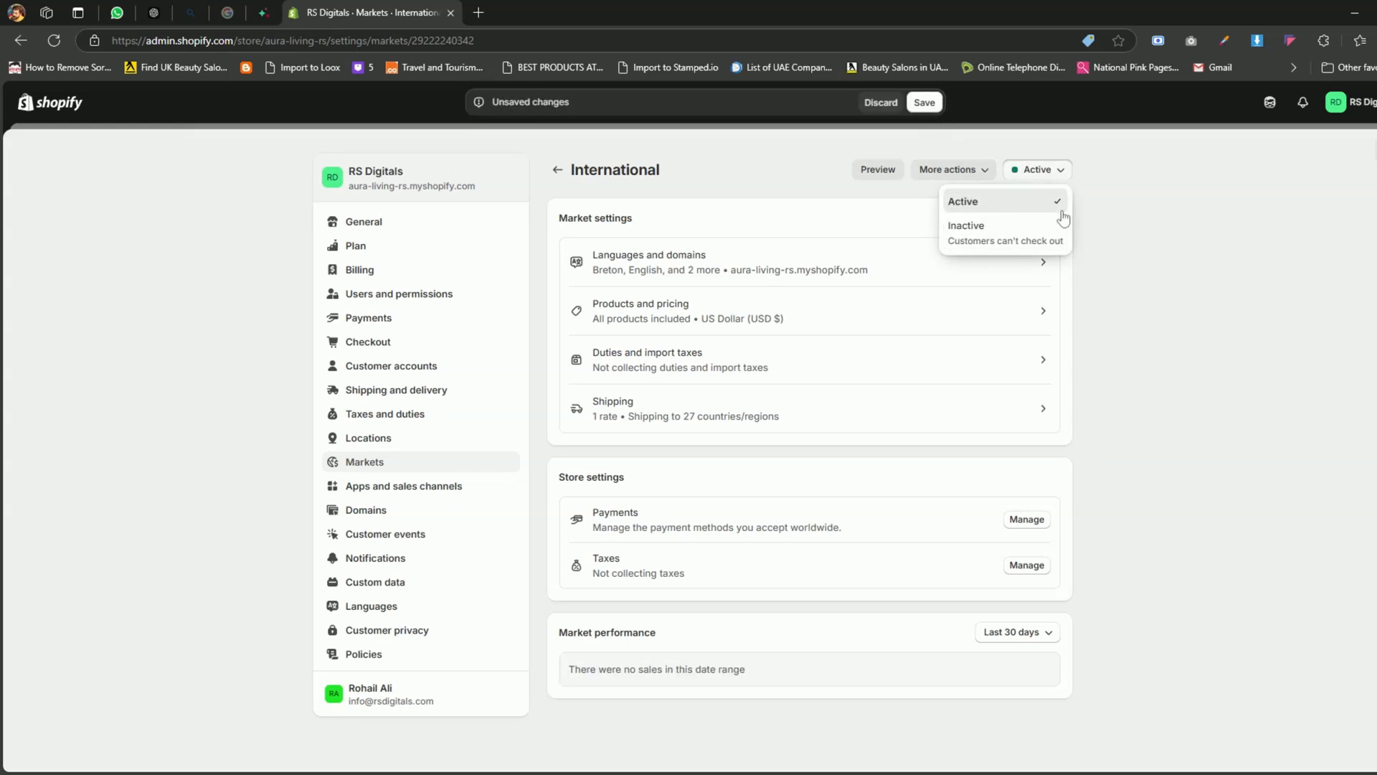
click(924, 102)
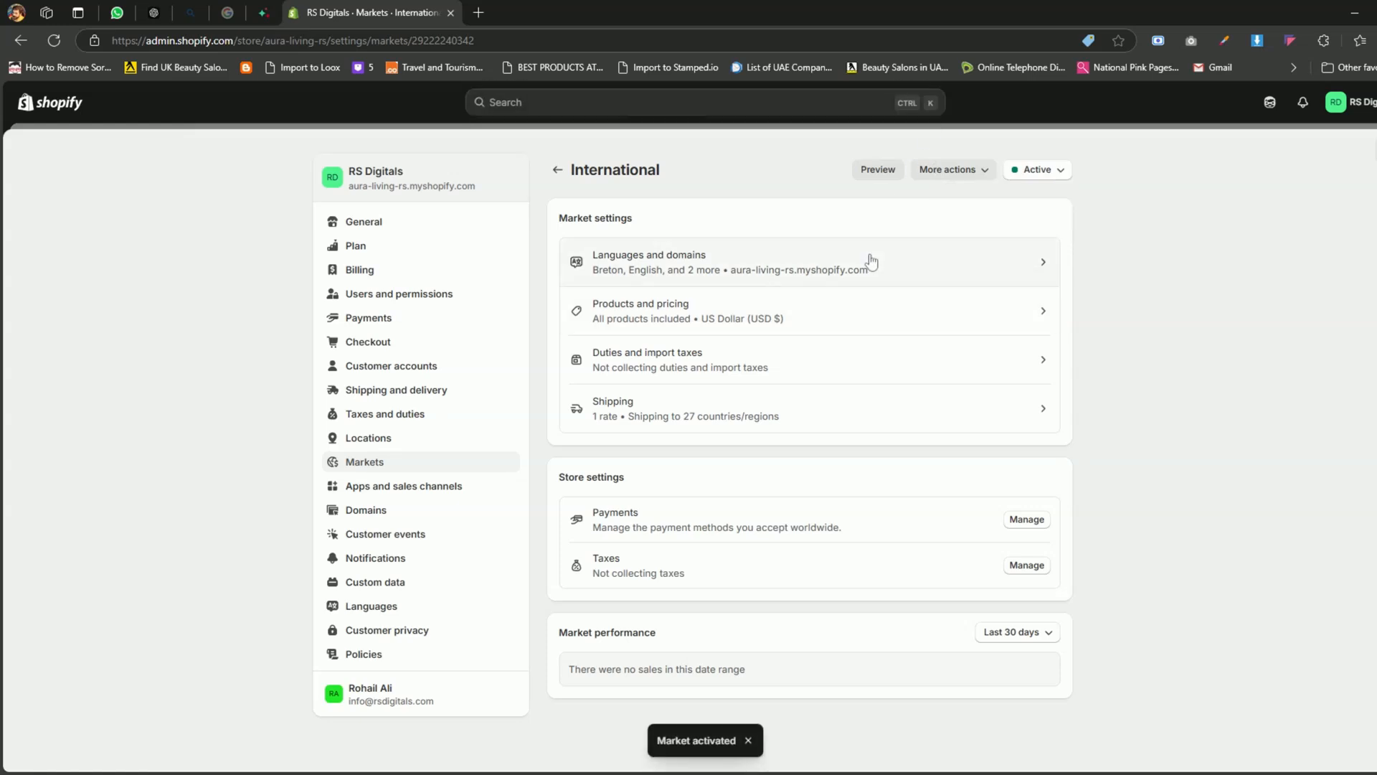